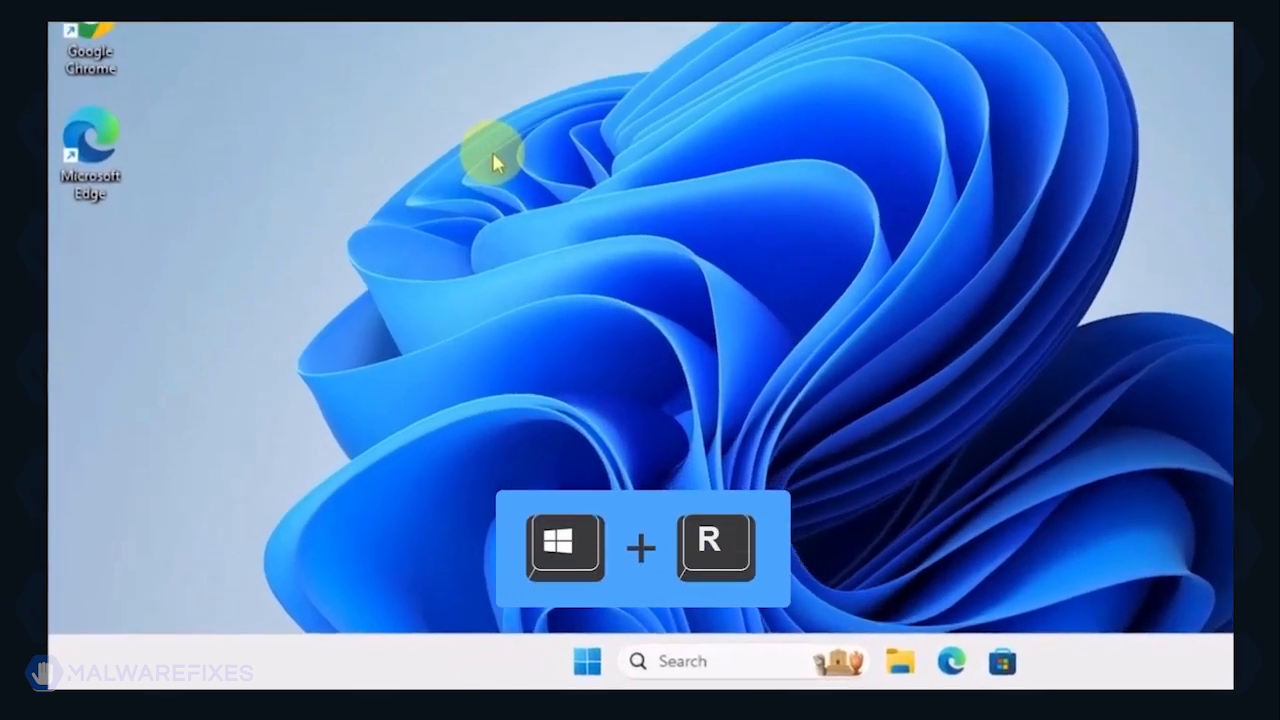
Step: Open System Configuration by running the msconfig command
key(super+r)
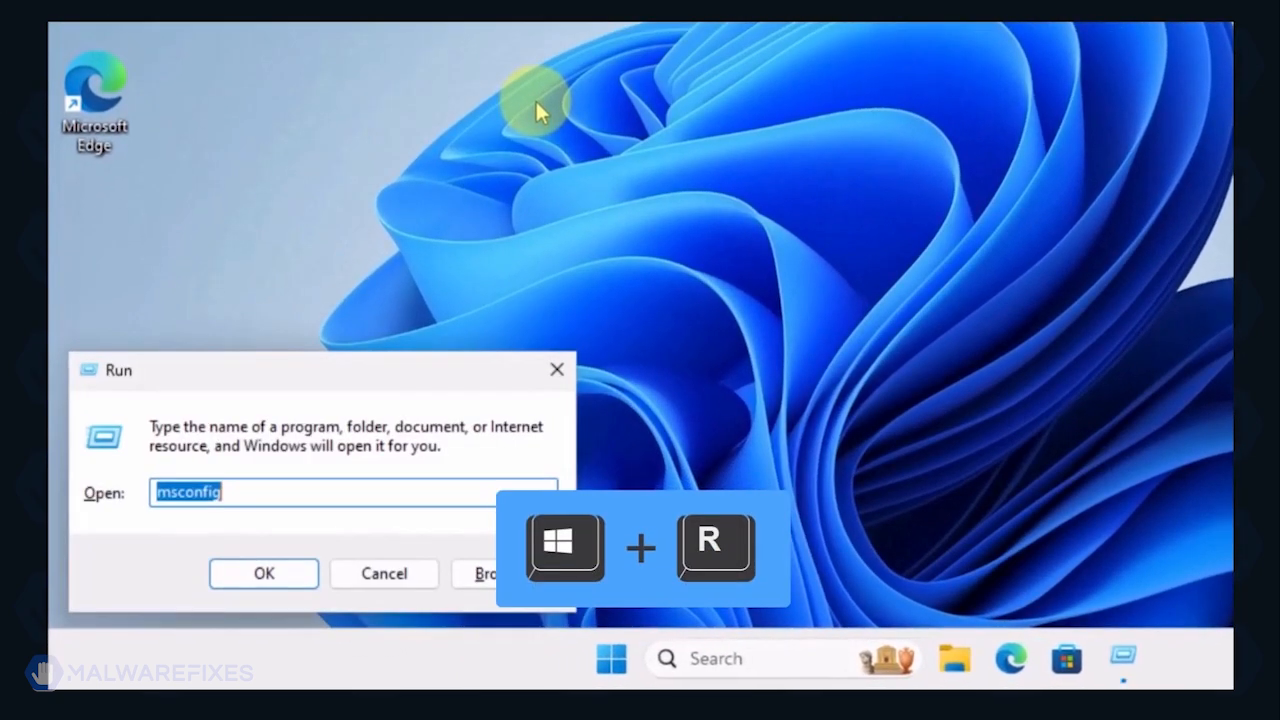
click(297, 497)
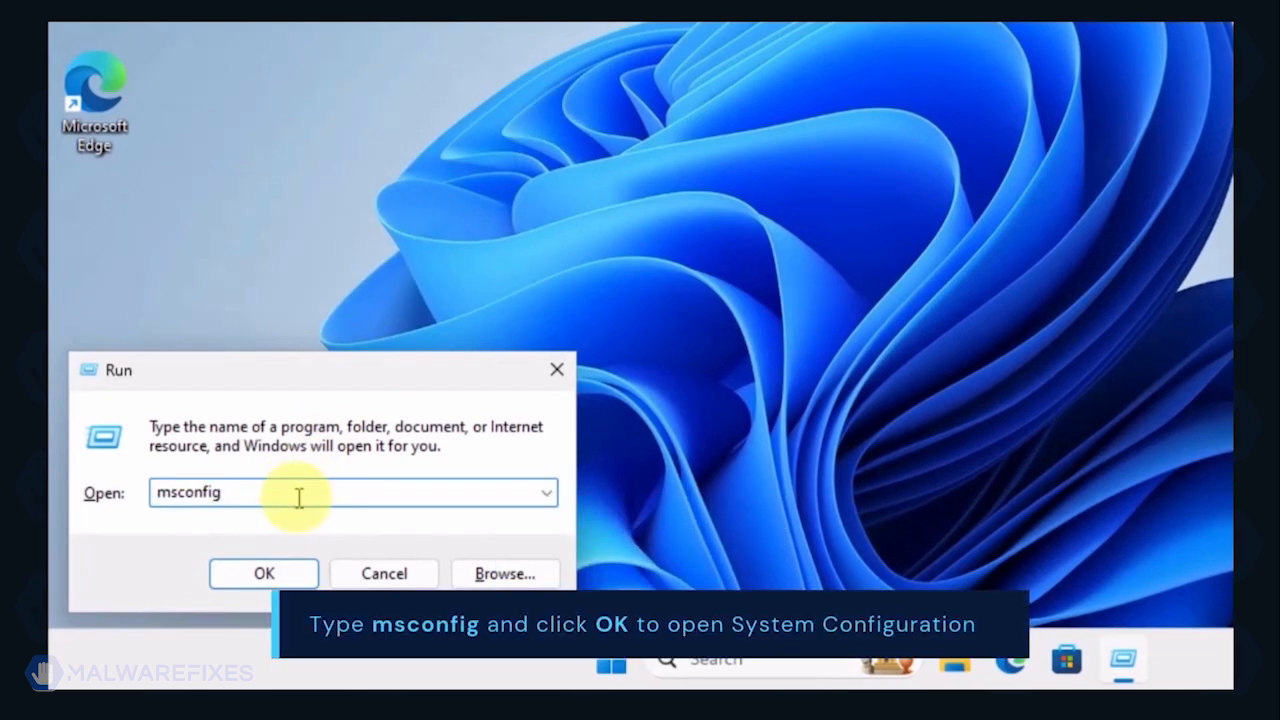
click(266, 574)
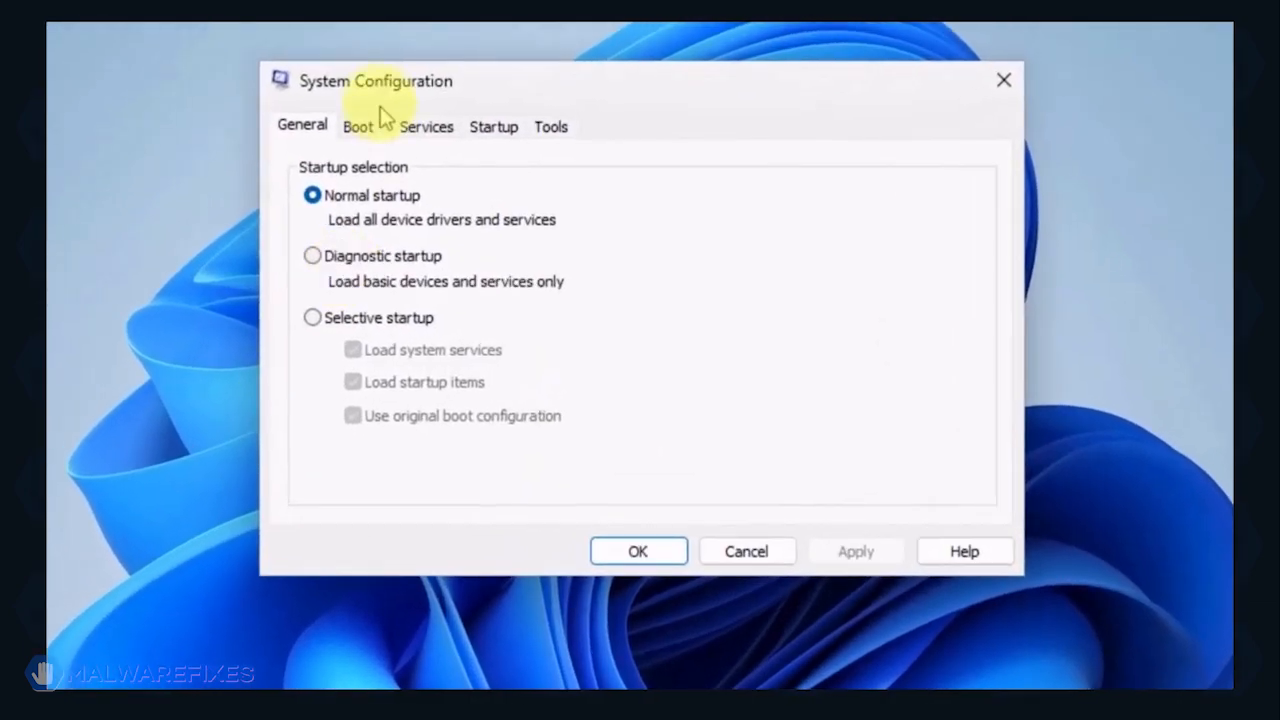
Step: Enable Safe boot with the Network option in the boot settings, apply it and restart the computer
click(358, 127)
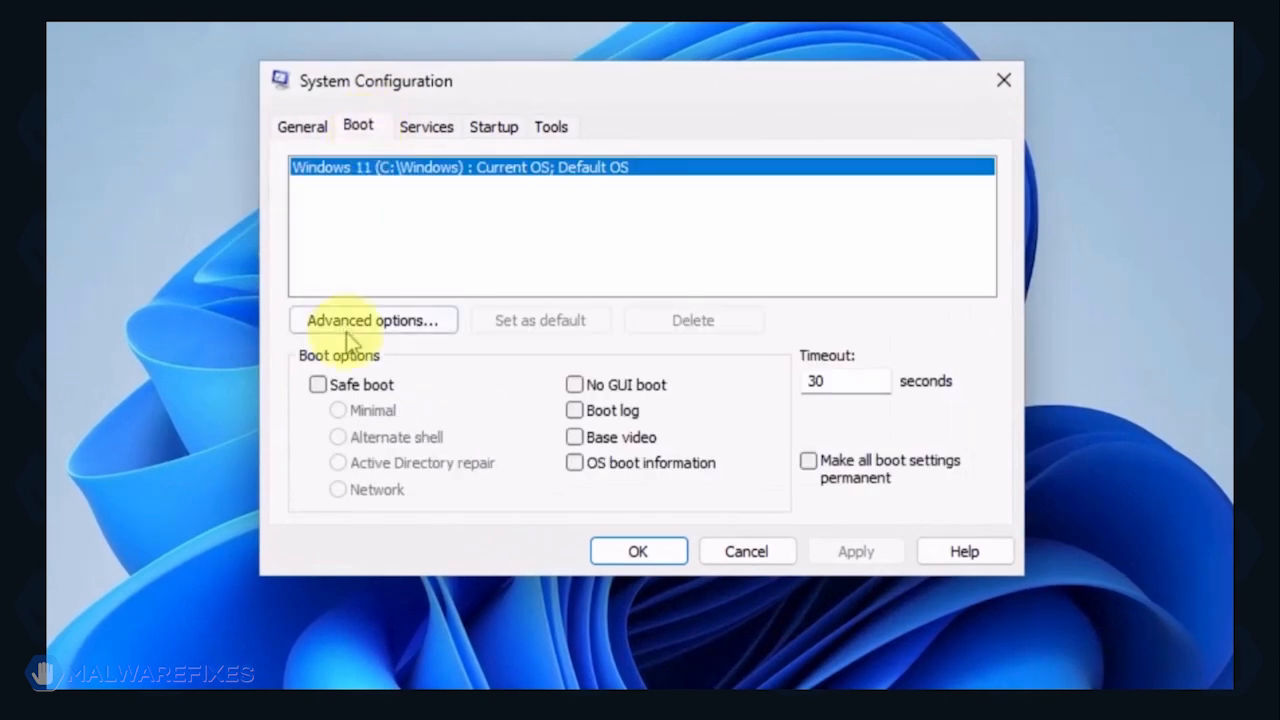
click(318, 385)
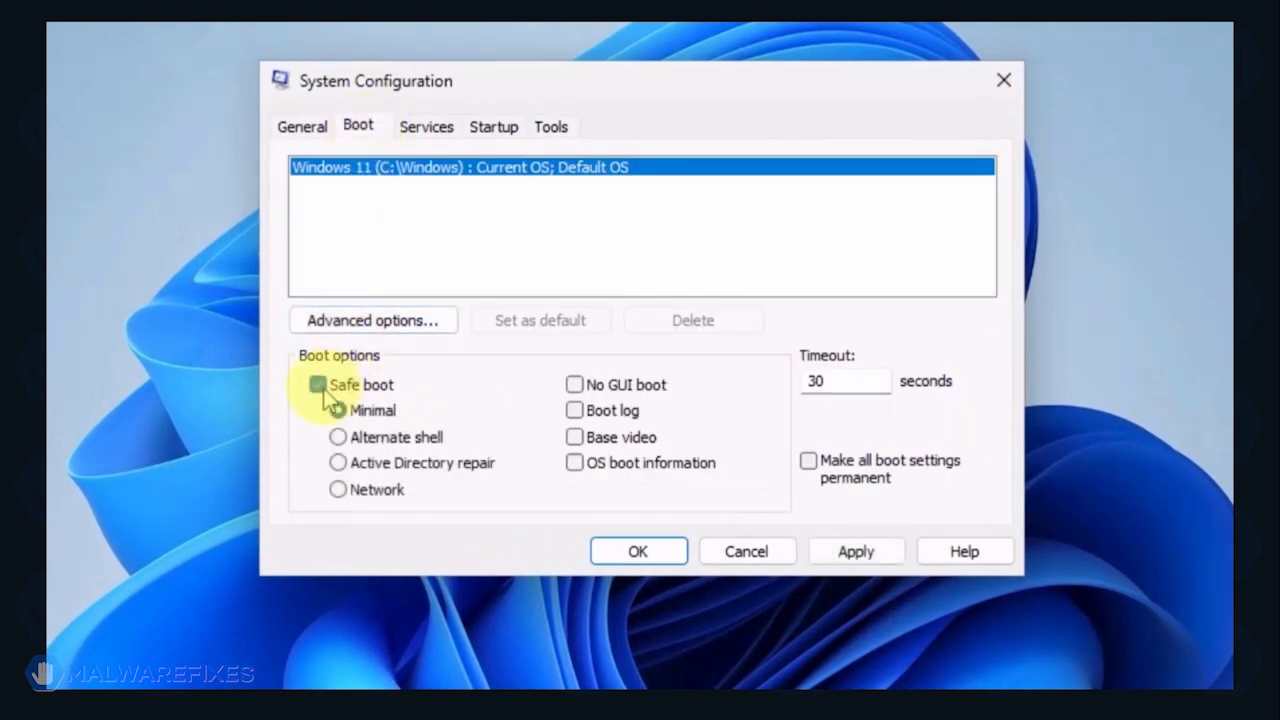
click(339, 491)
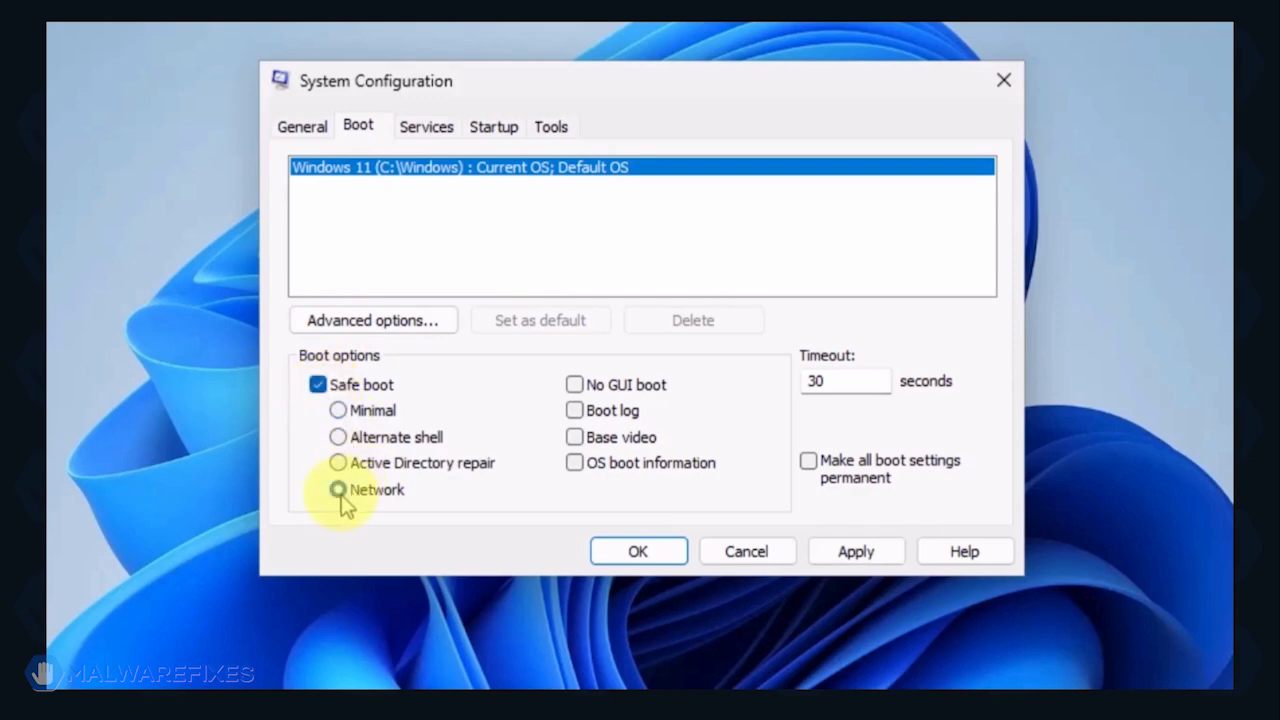
click(856, 552)
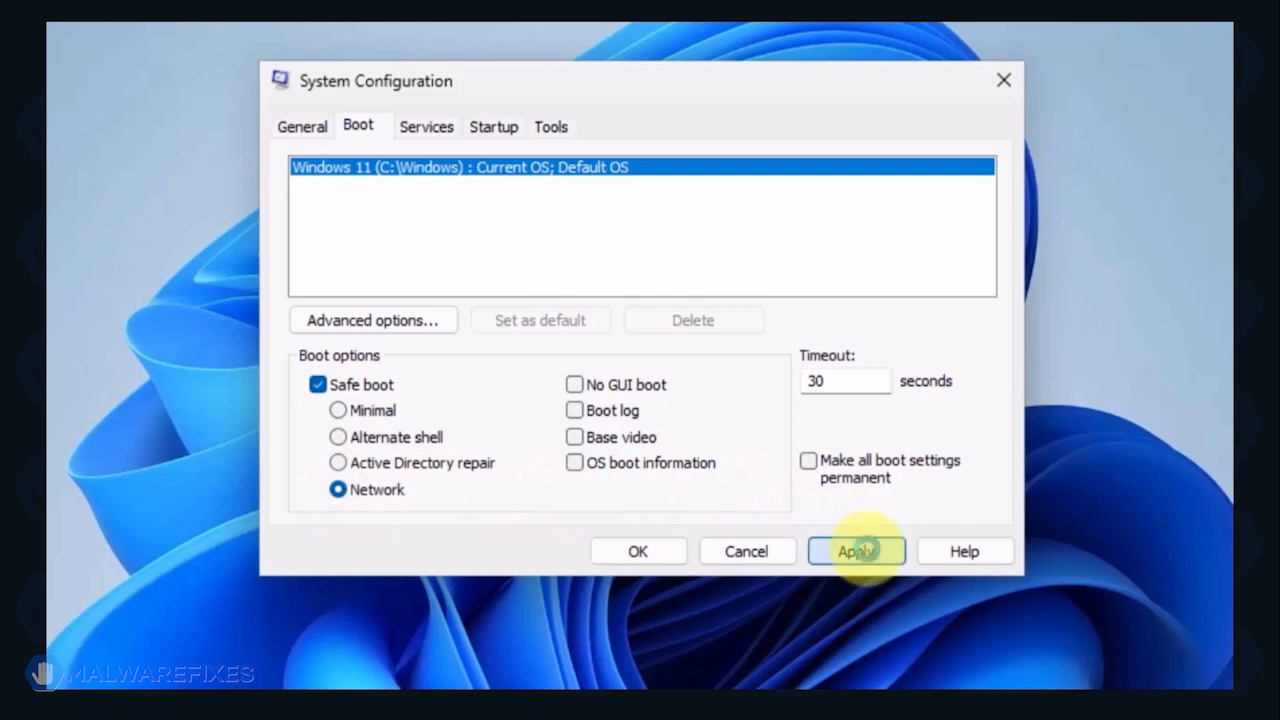
click(616, 560)
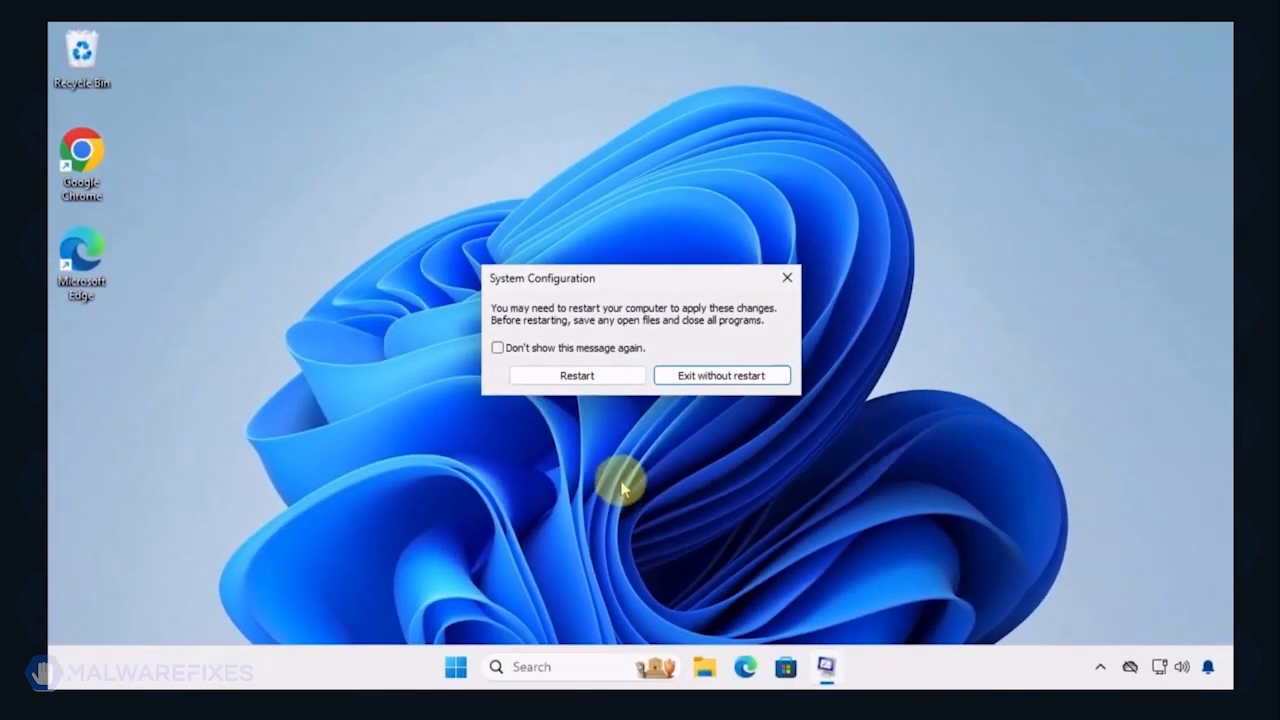
click(601, 385)
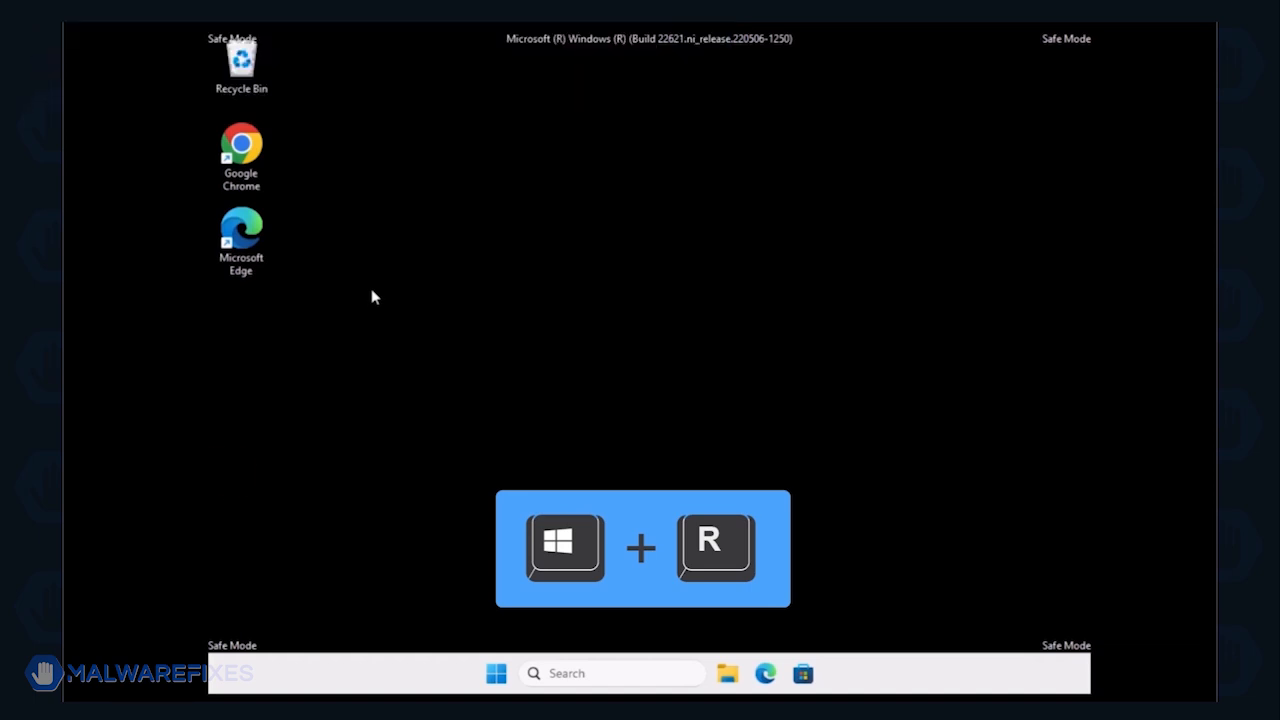
Step: Open Programs and Features by running the appwiz.cpl command
key(super+r)
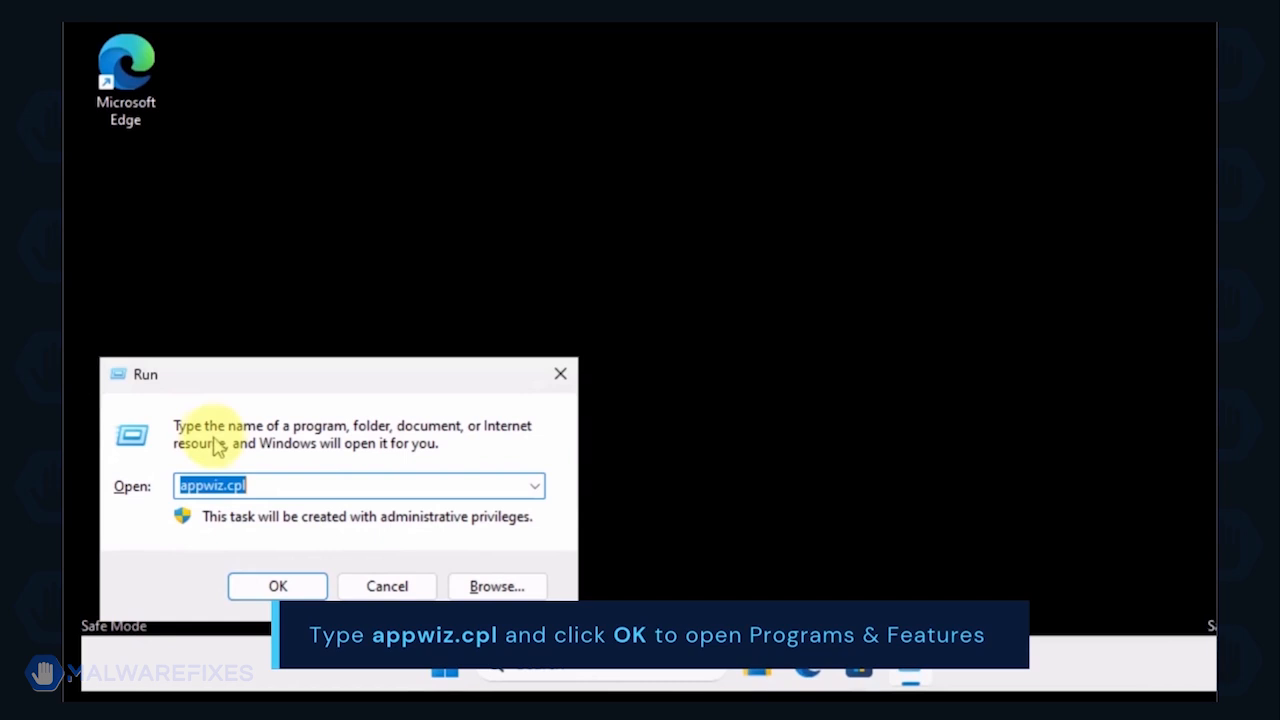
click(279, 488)
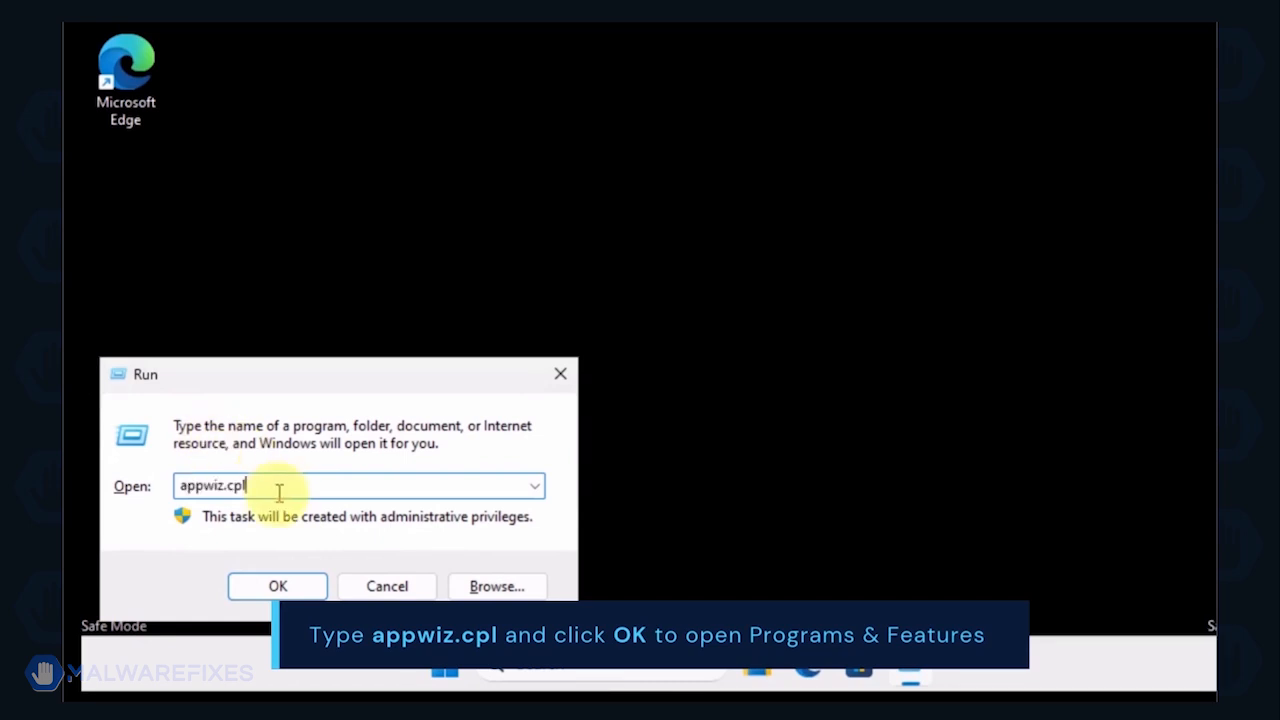
click(277, 586)
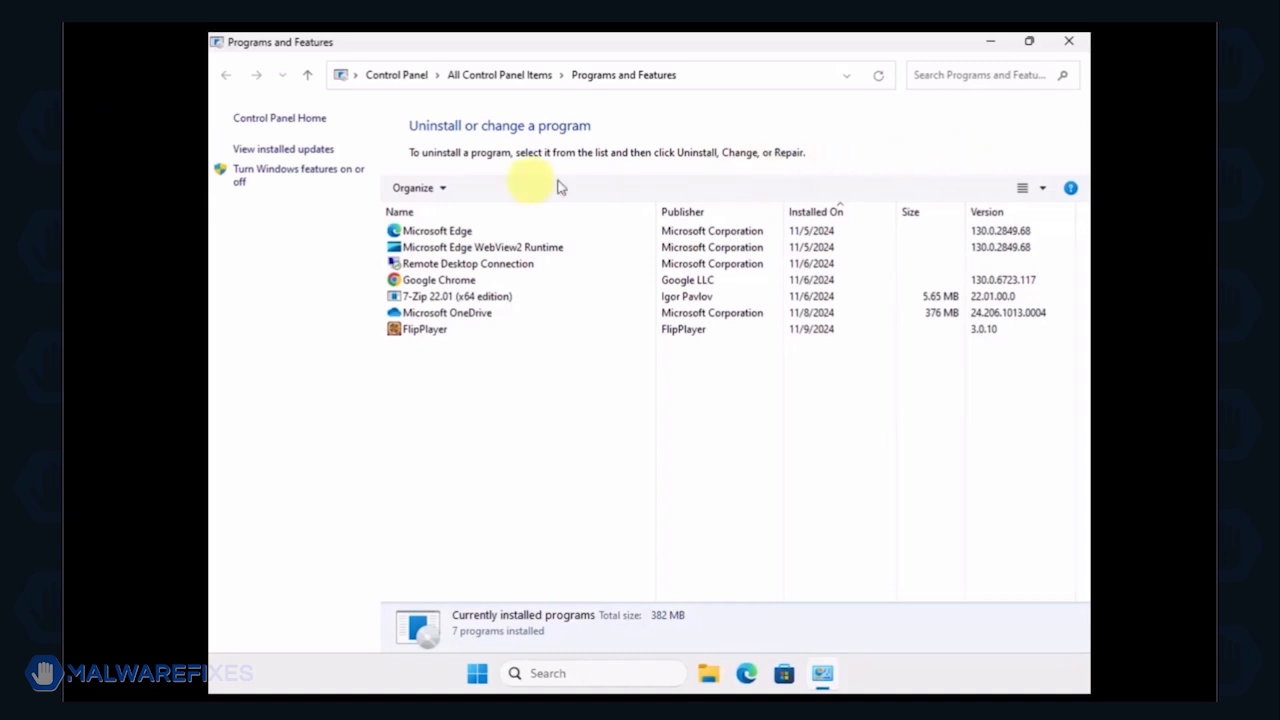
Step: Sort the installed programs by newest installation date, uninstall FlipPlayer and close the program list
click(815, 217)
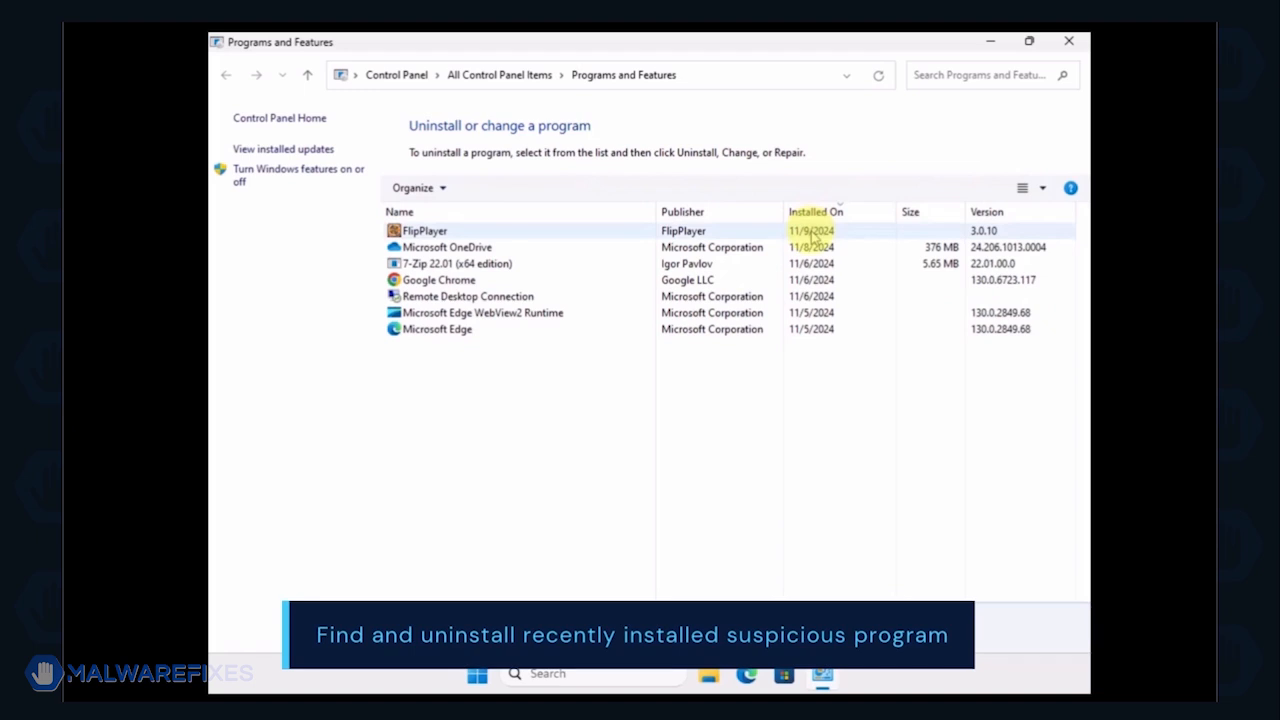
click(812, 233)
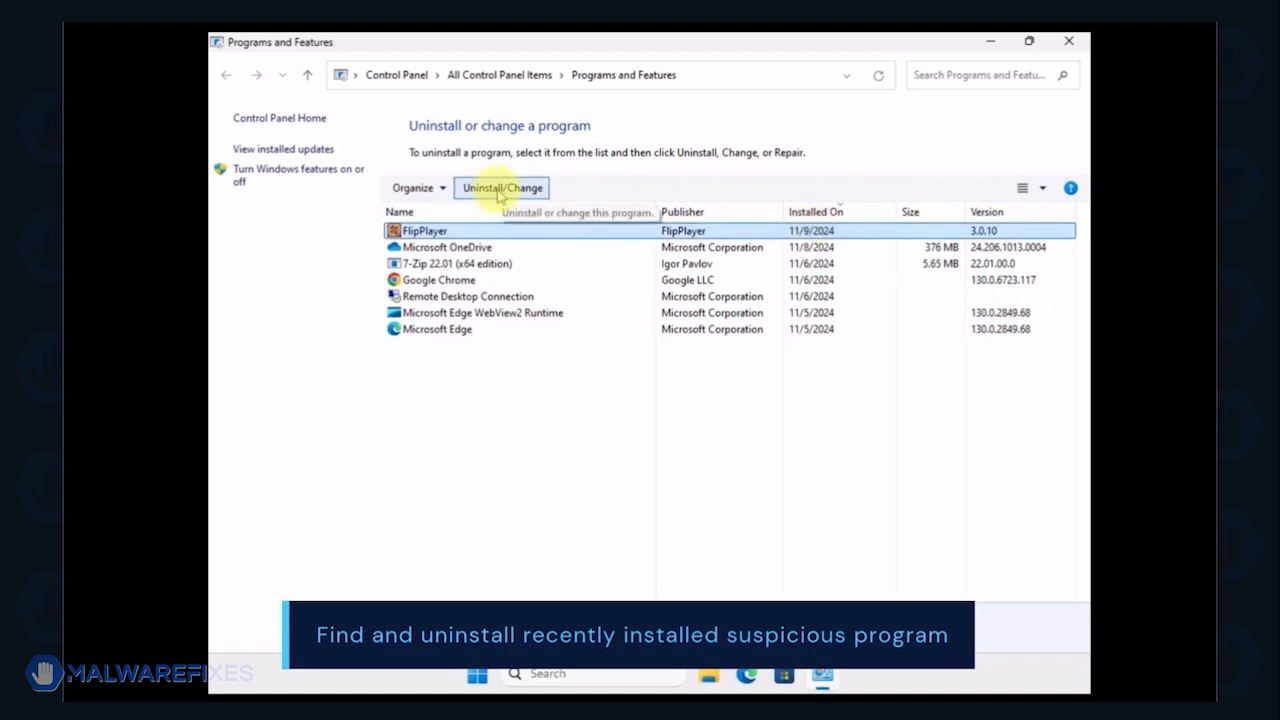
click(498, 190)
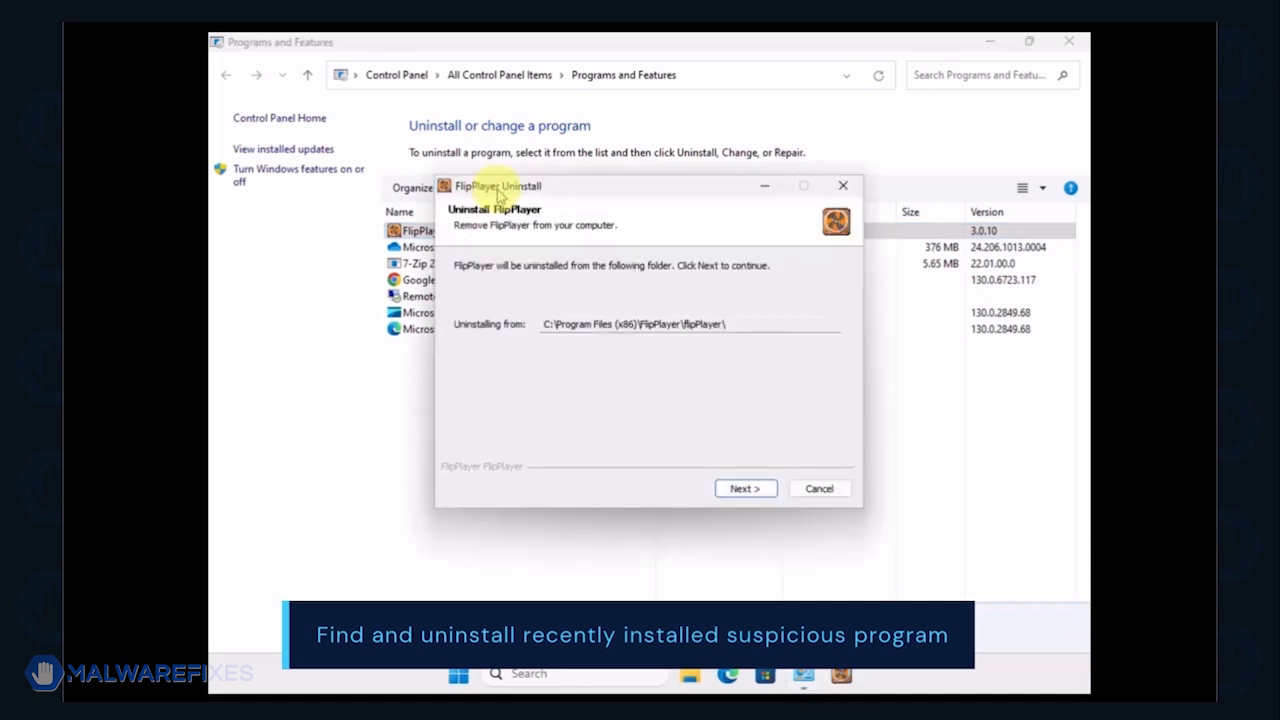
click(738, 488)
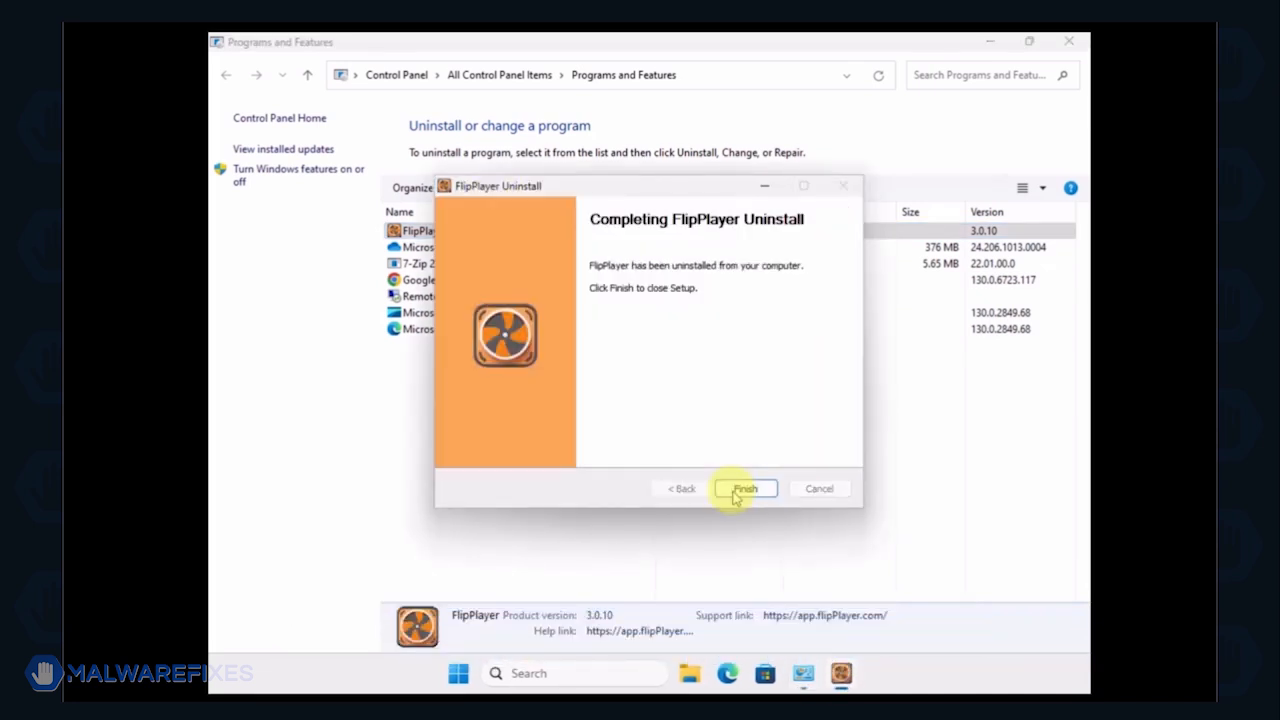
click(745, 489)
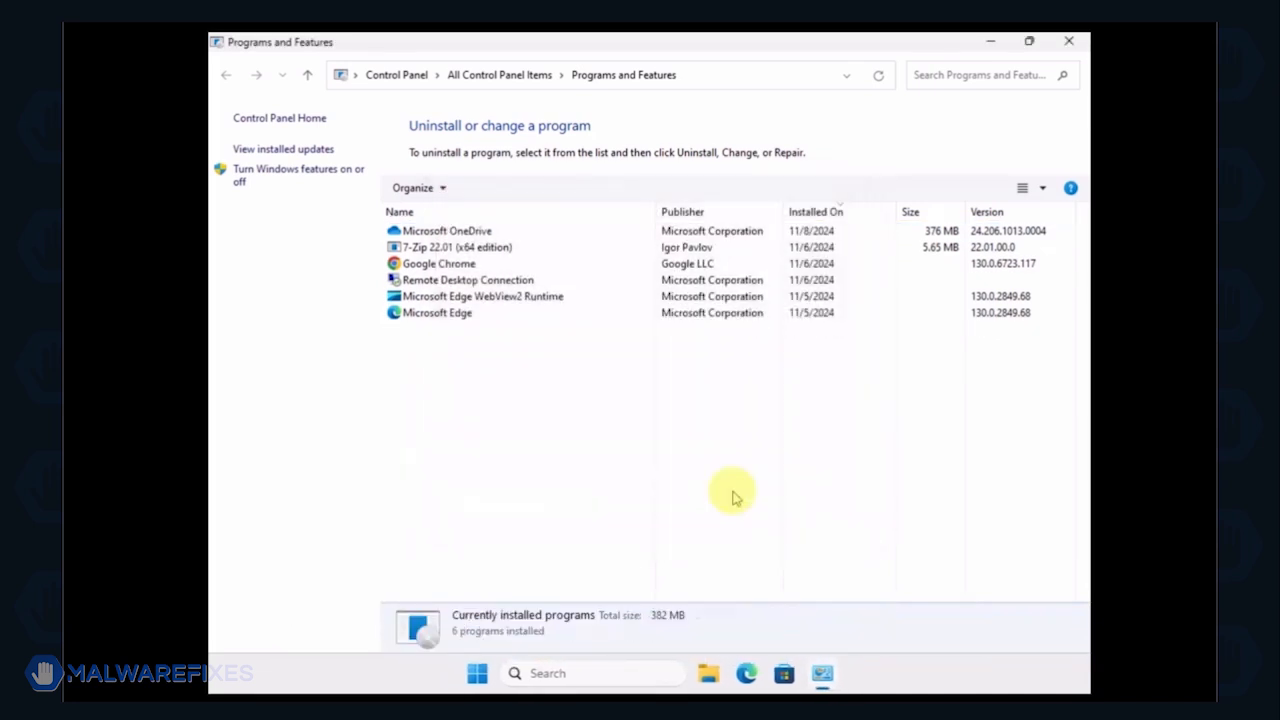
click(1069, 43)
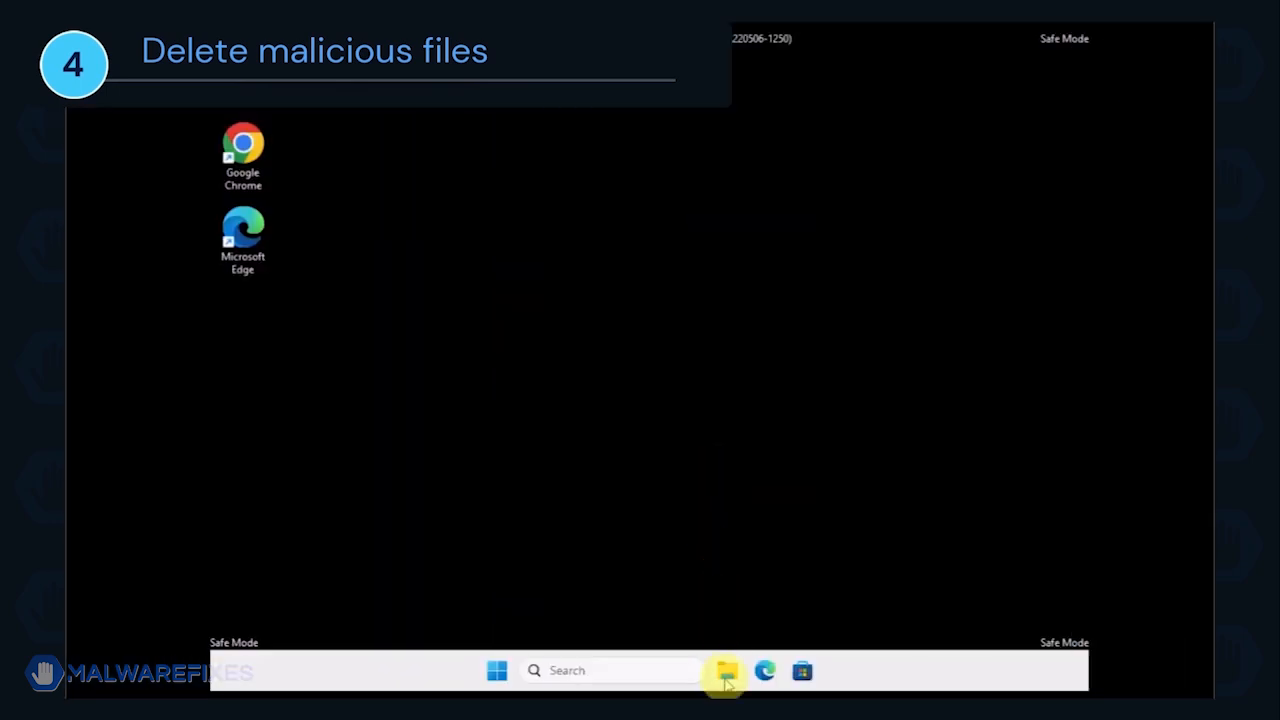
Step: Open File Explorer and turn on the display of hidden items
click(727, 675)
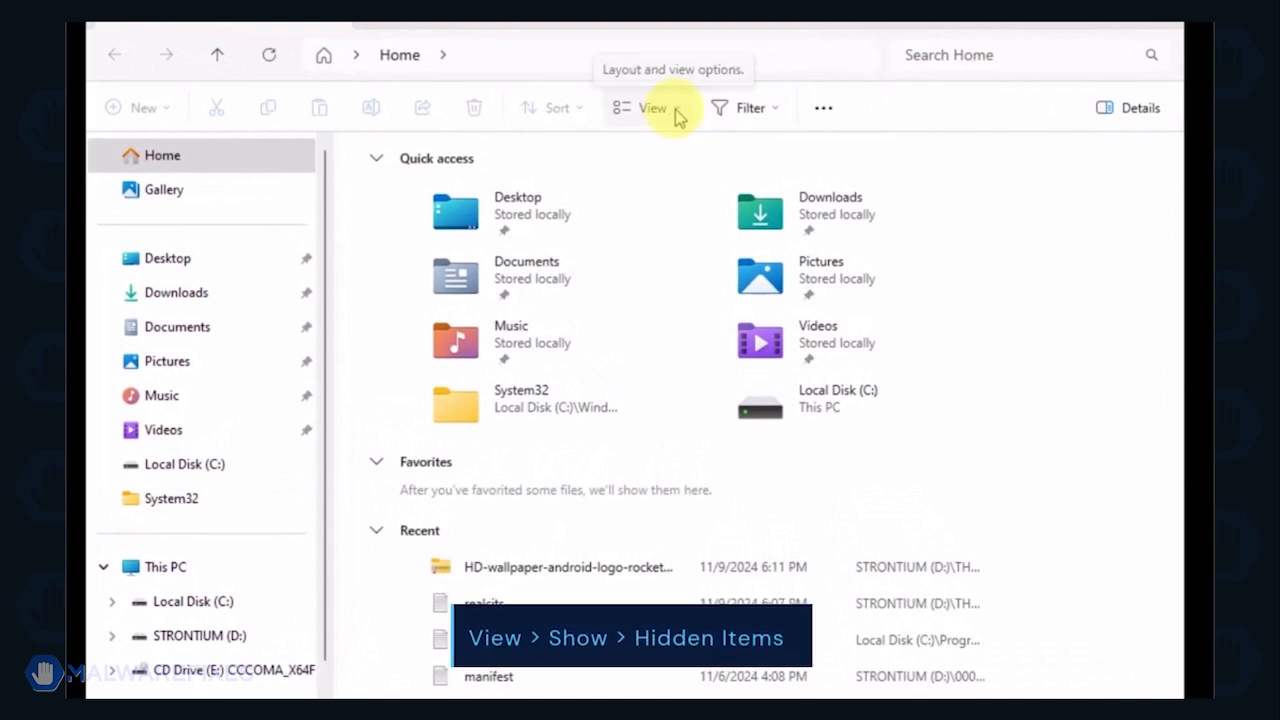
click(676, 113)
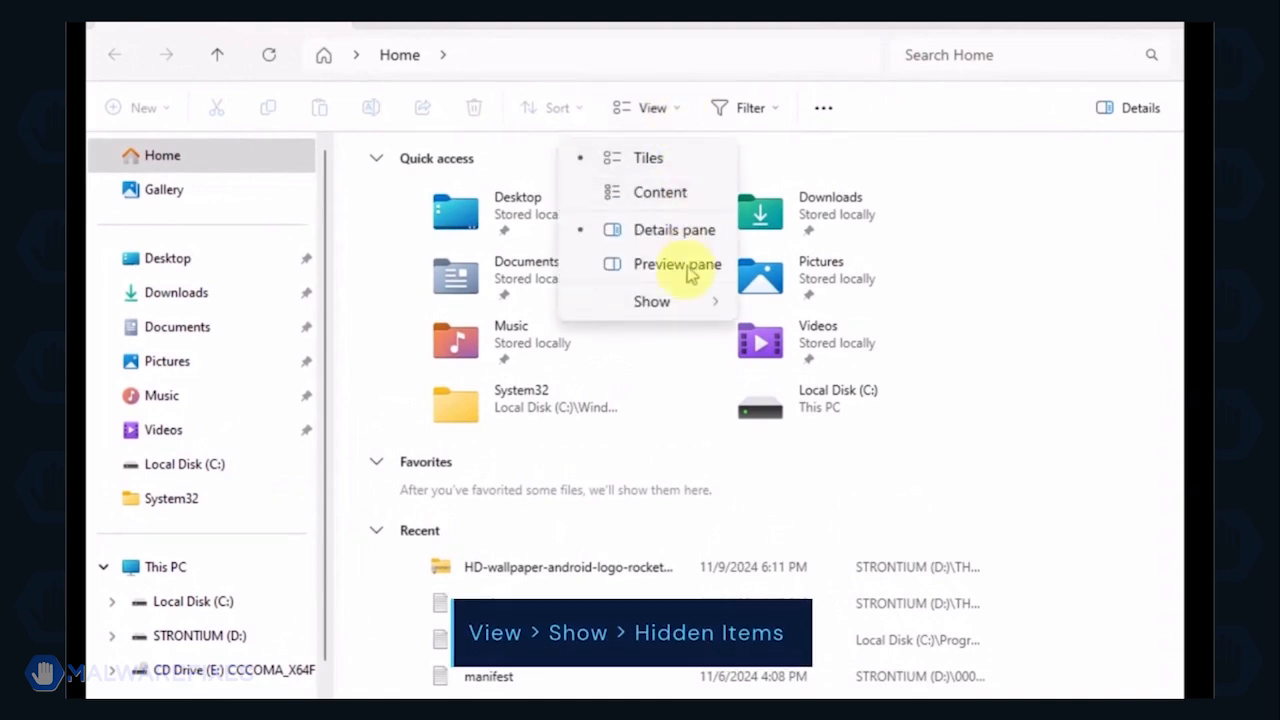
mouse_move(686, 310)
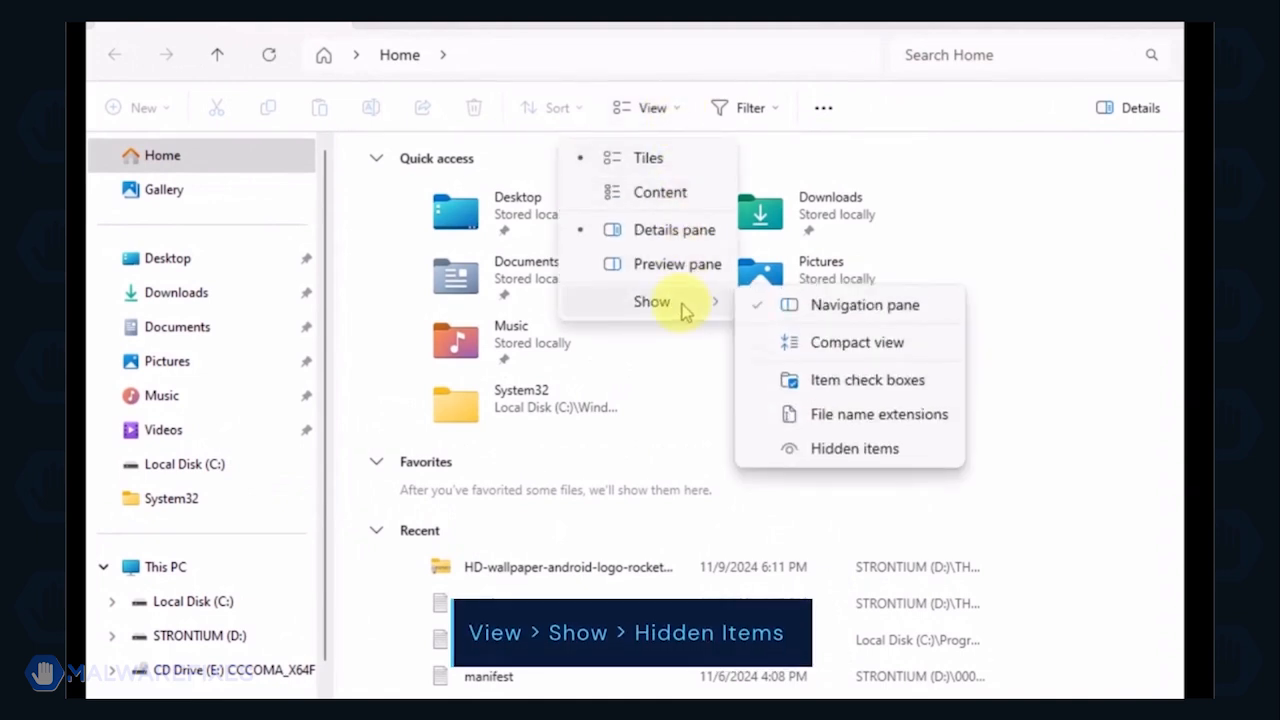
click(877, 452)
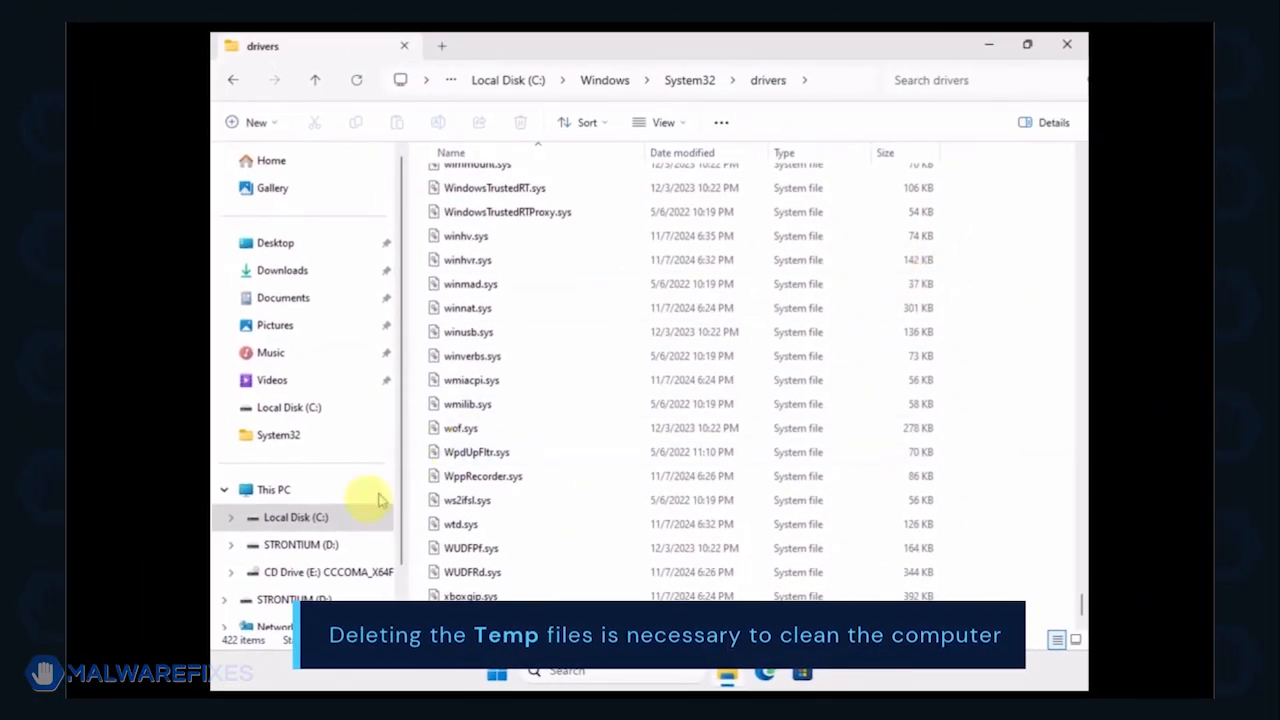
Step: Browse to the folder C:\Users\MalwareFixes\AppData\Local\Temp
click(324, 518)
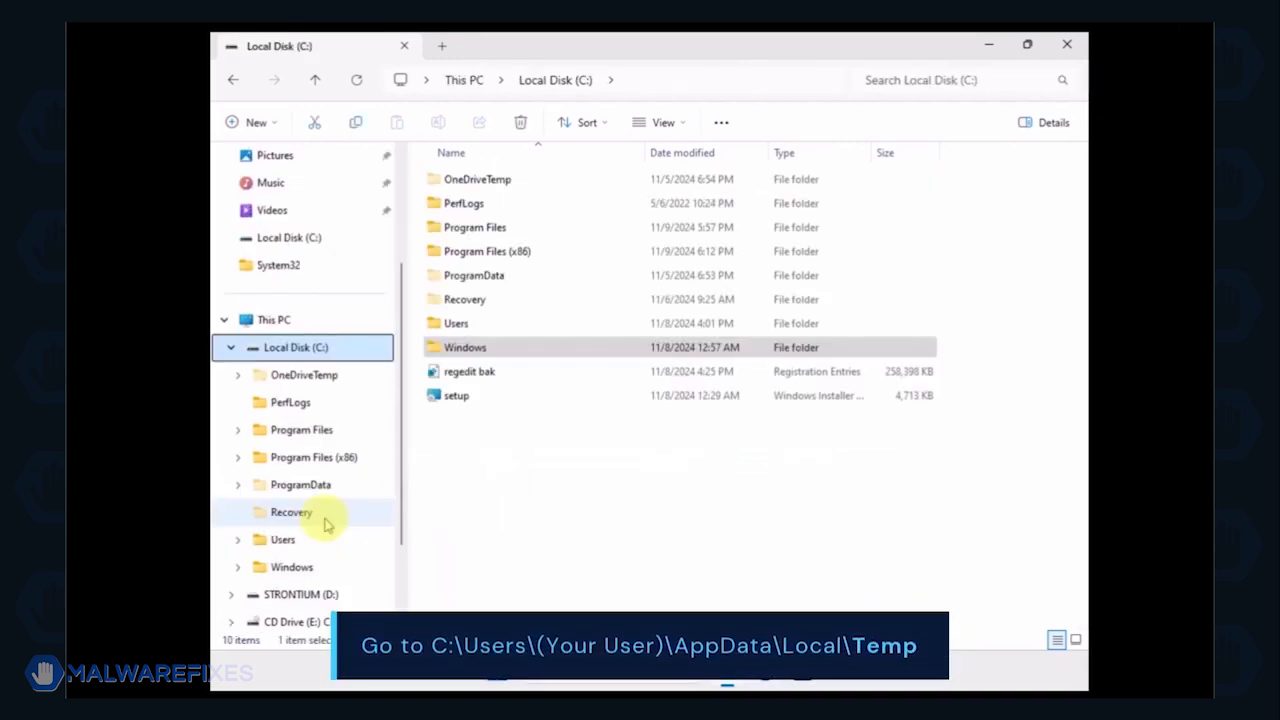
double_click(452, 325)
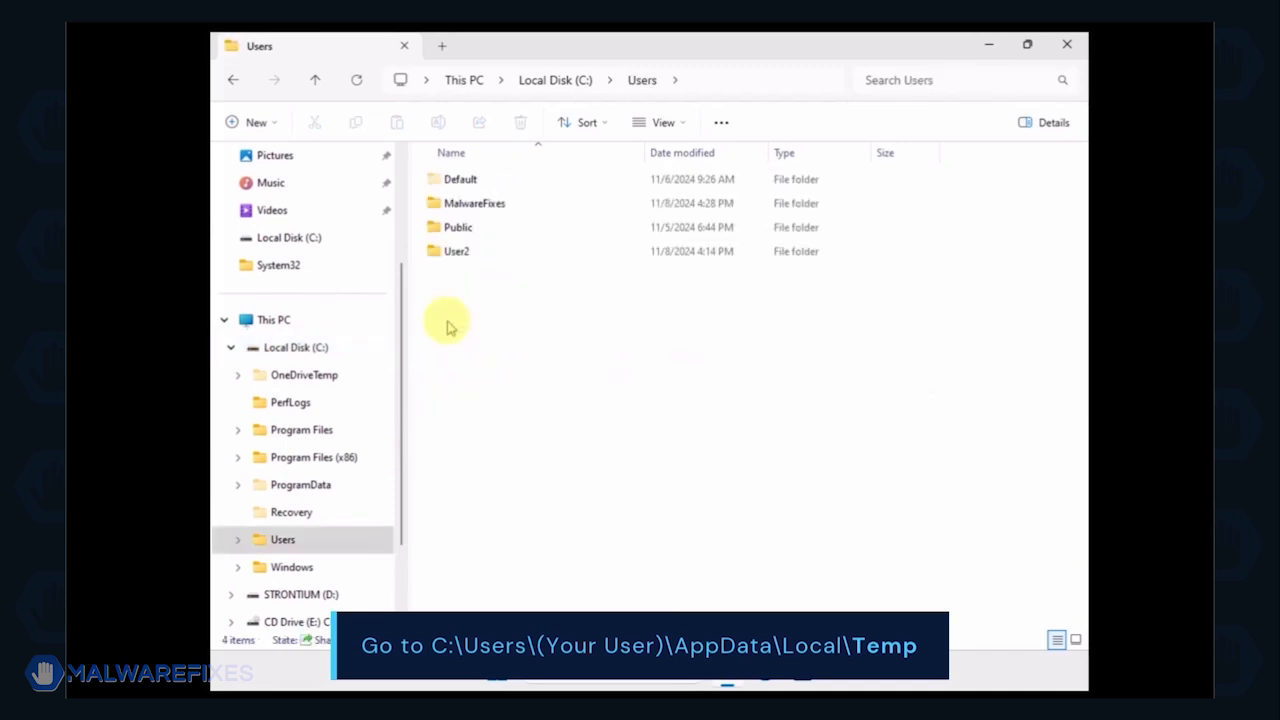
double_click(461, 206)
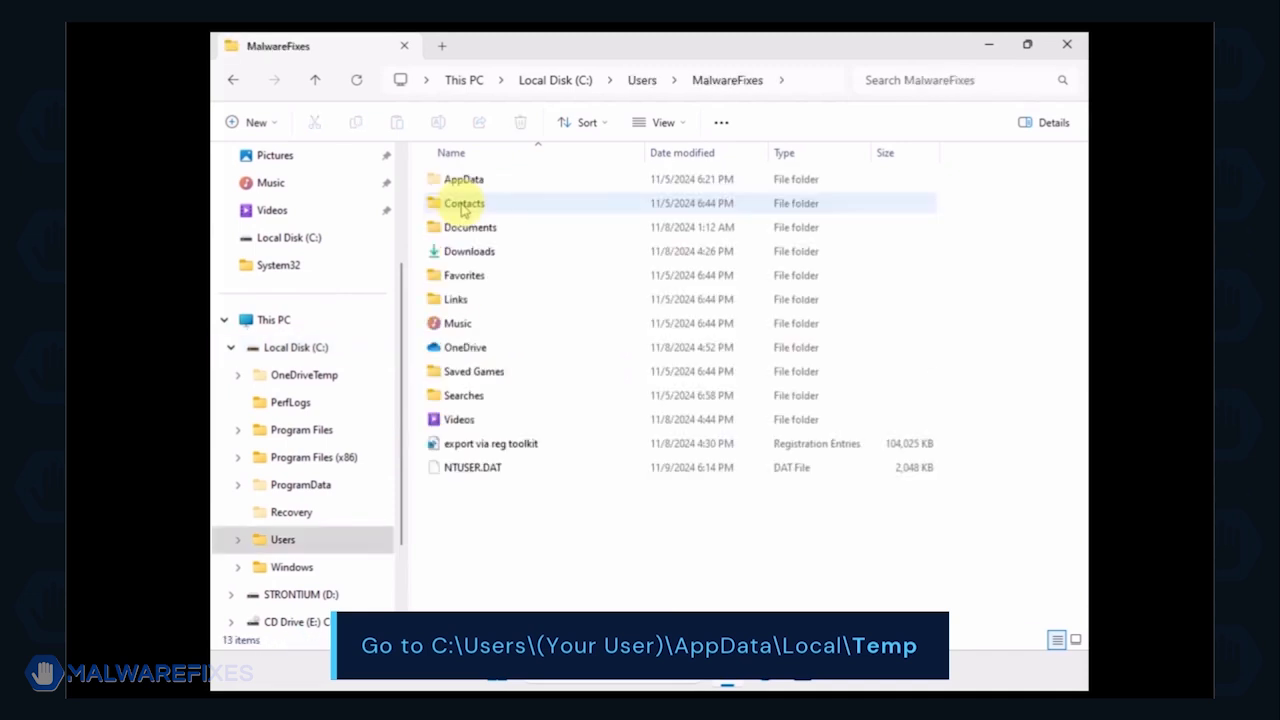
double_click(460, 182)
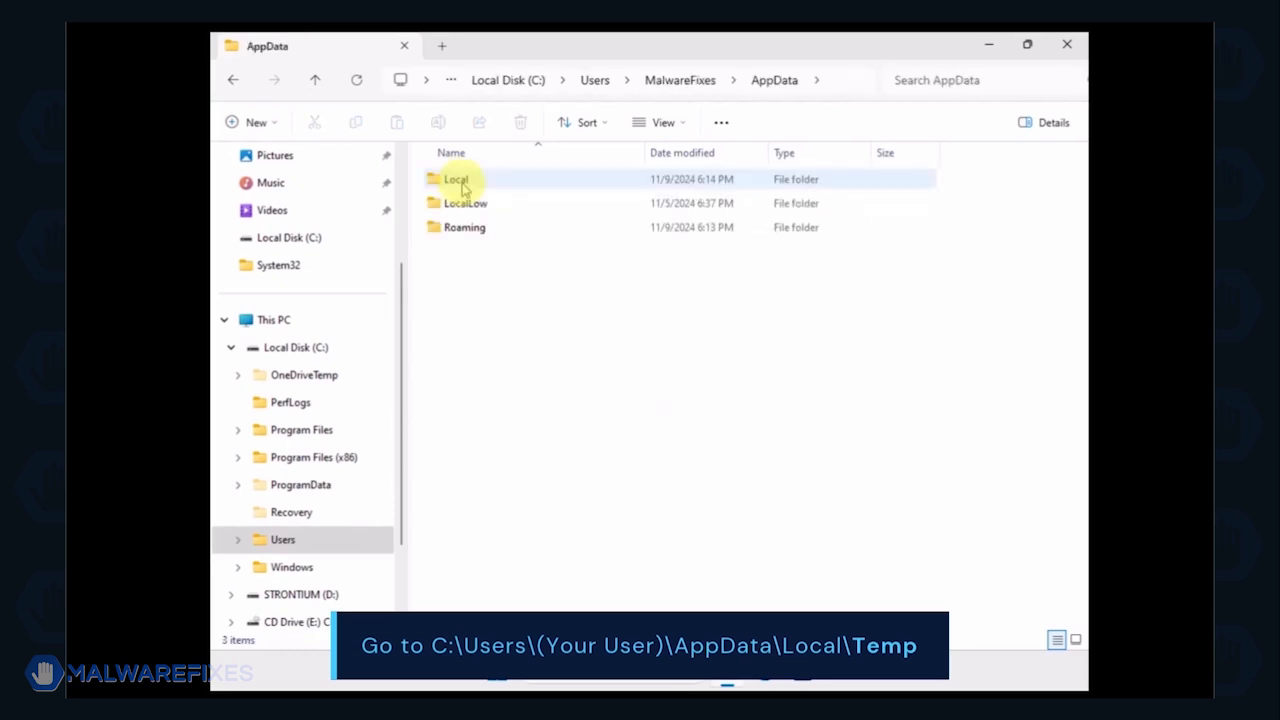
double_click(462, 187)
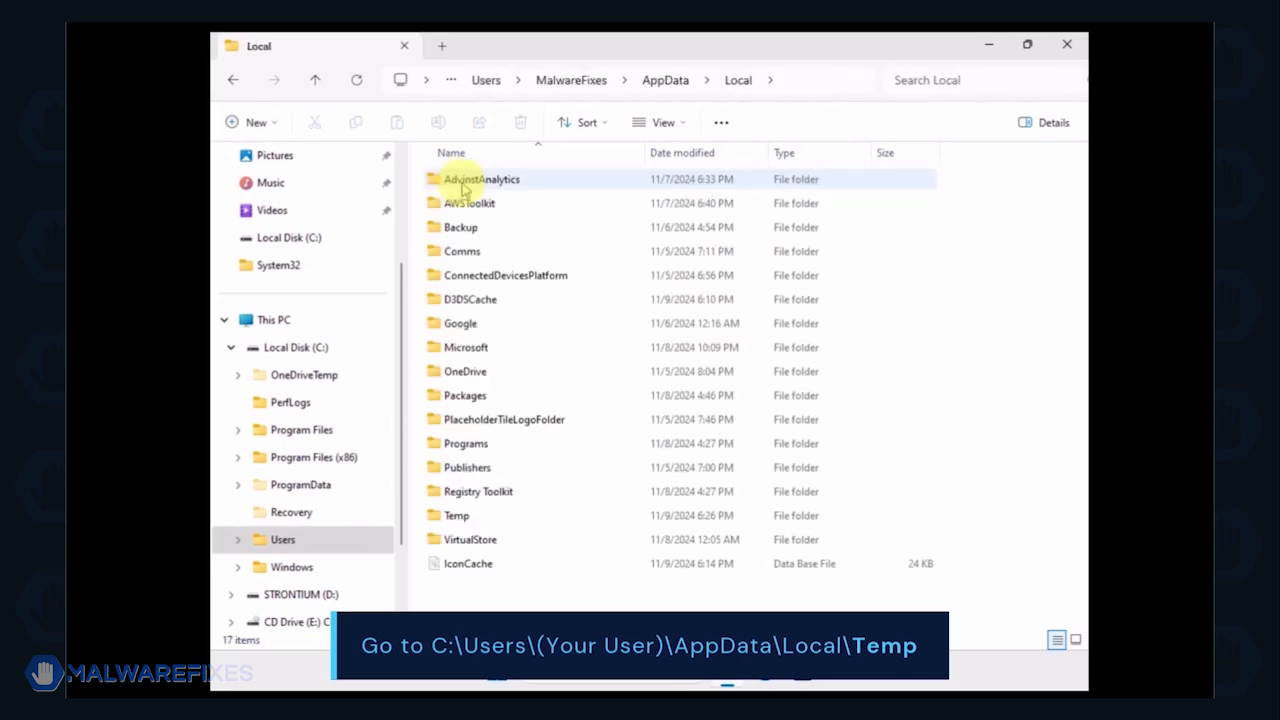
click(456, 516)
double_click(456, 516)
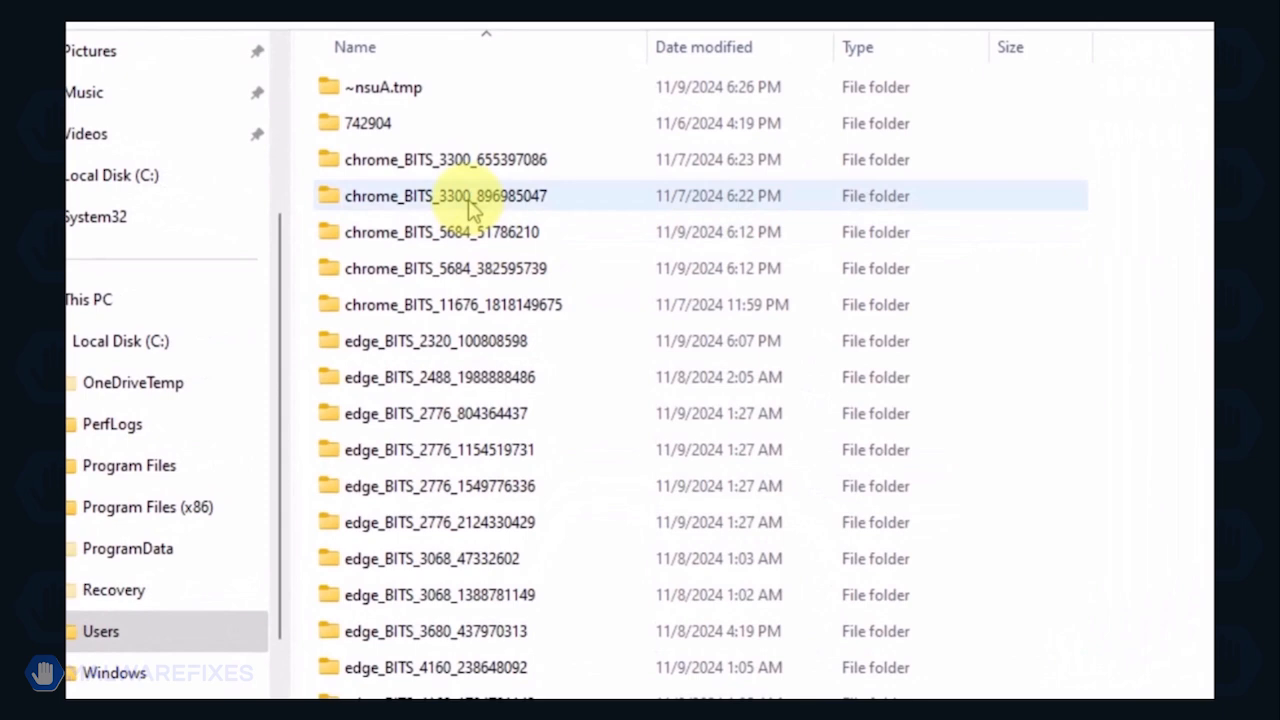
Step: Delete all files and folders inside the Temp folder
key(ctrl+a)
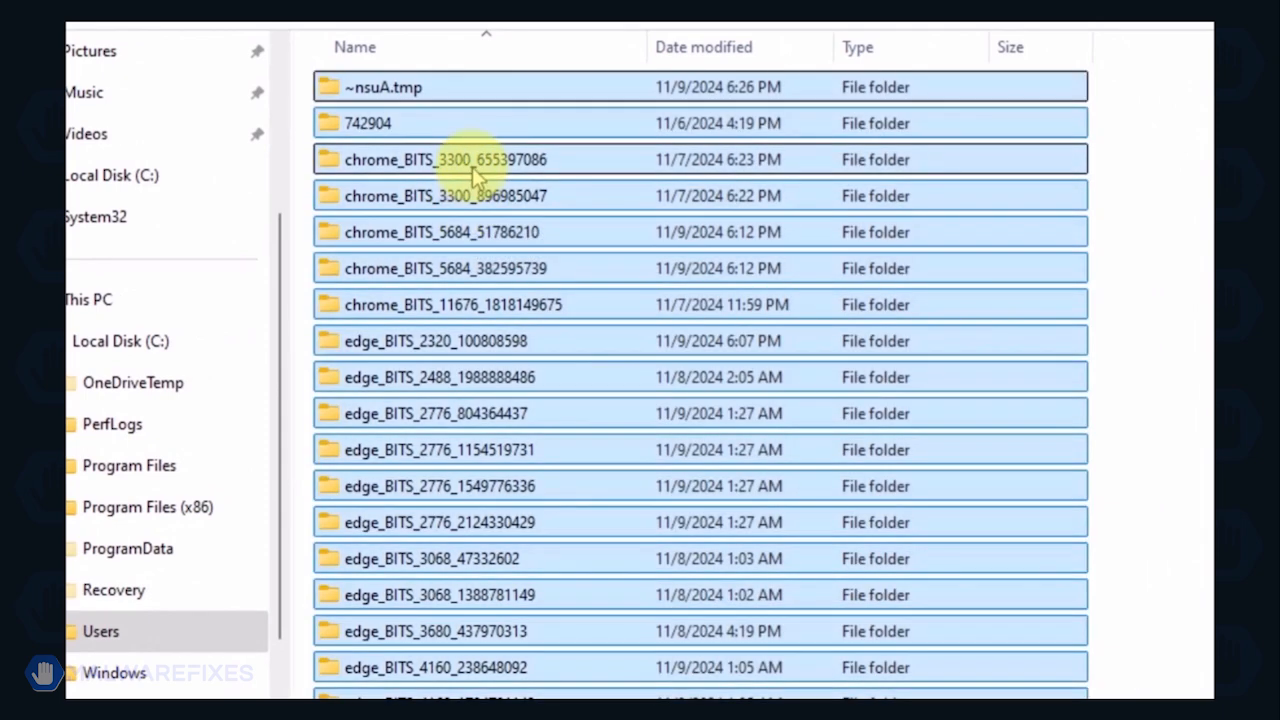
right_click(476, 173)
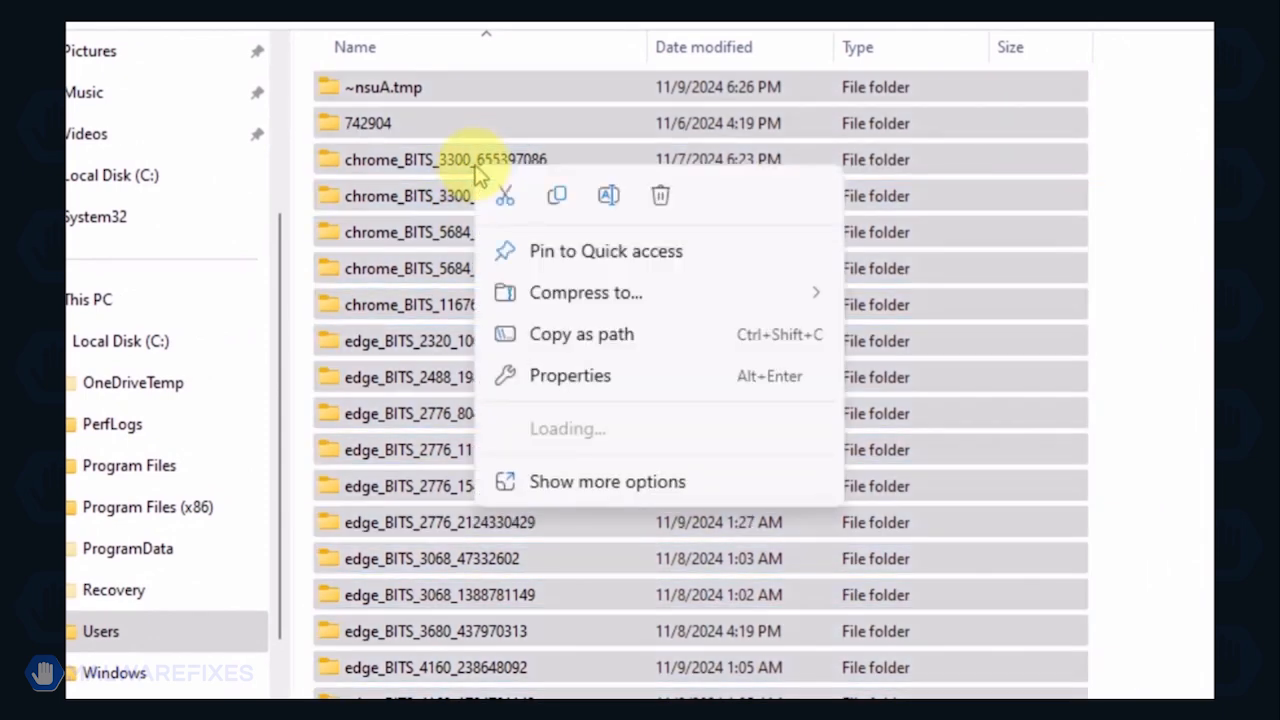
click(663, 197)
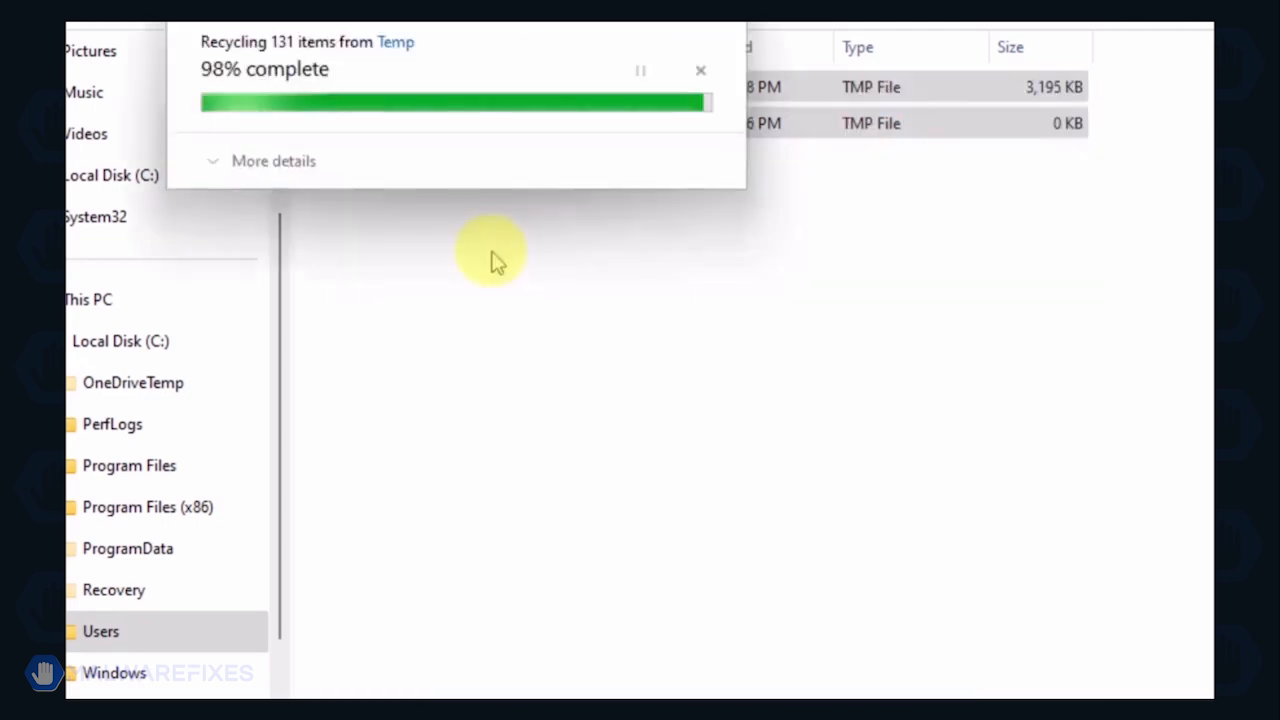
click(623, 294)
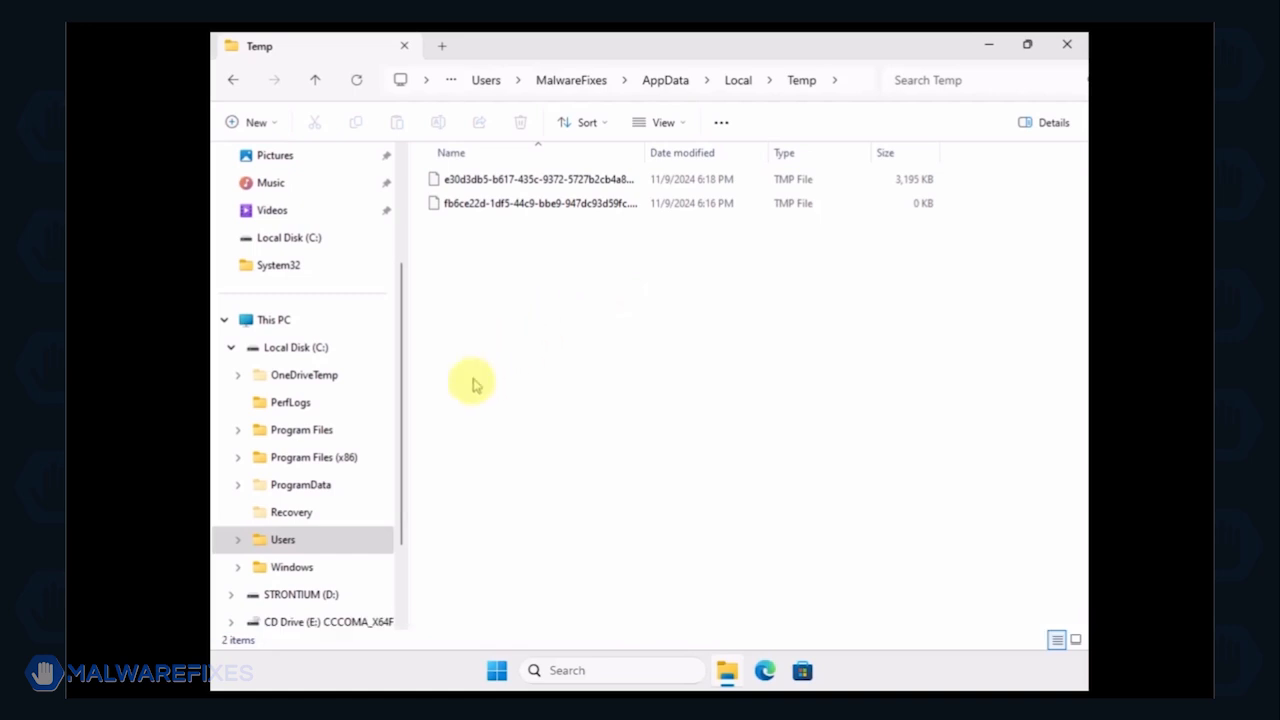
Step: Browse to the folder C:\ProgramData\Microsoft\Windows Defender
click(318, 352)
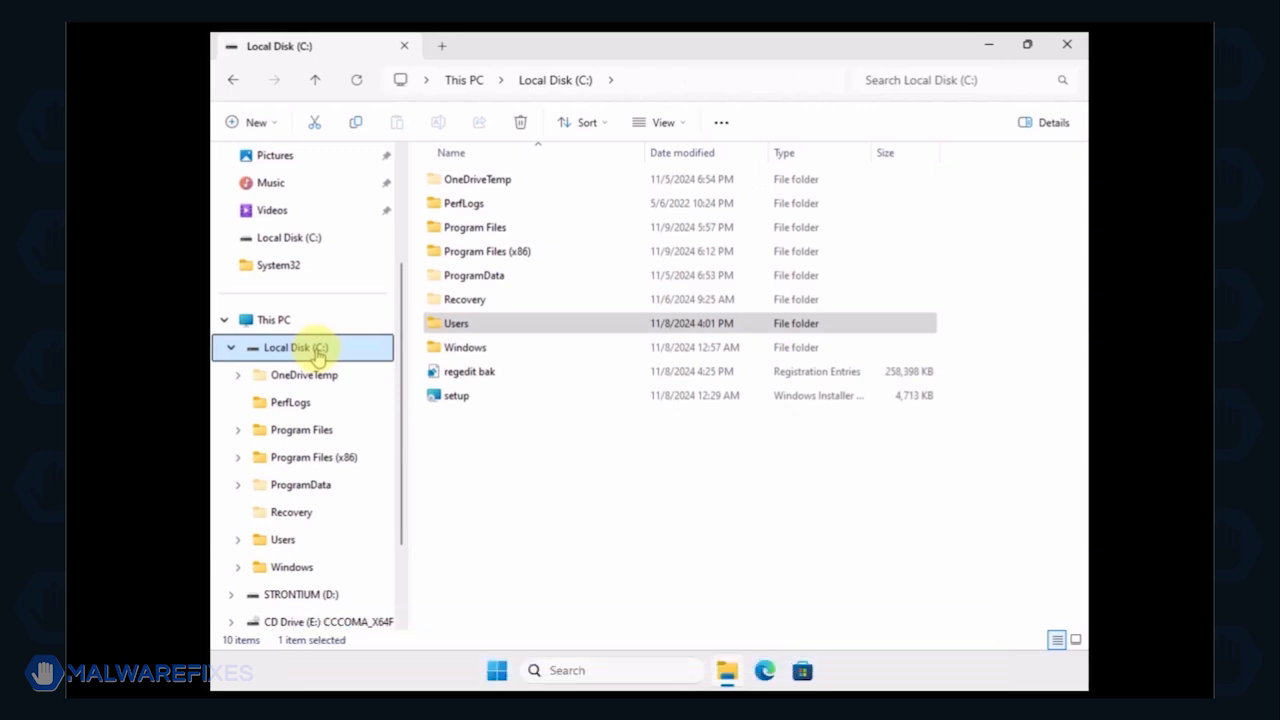
double_click(484, 276)
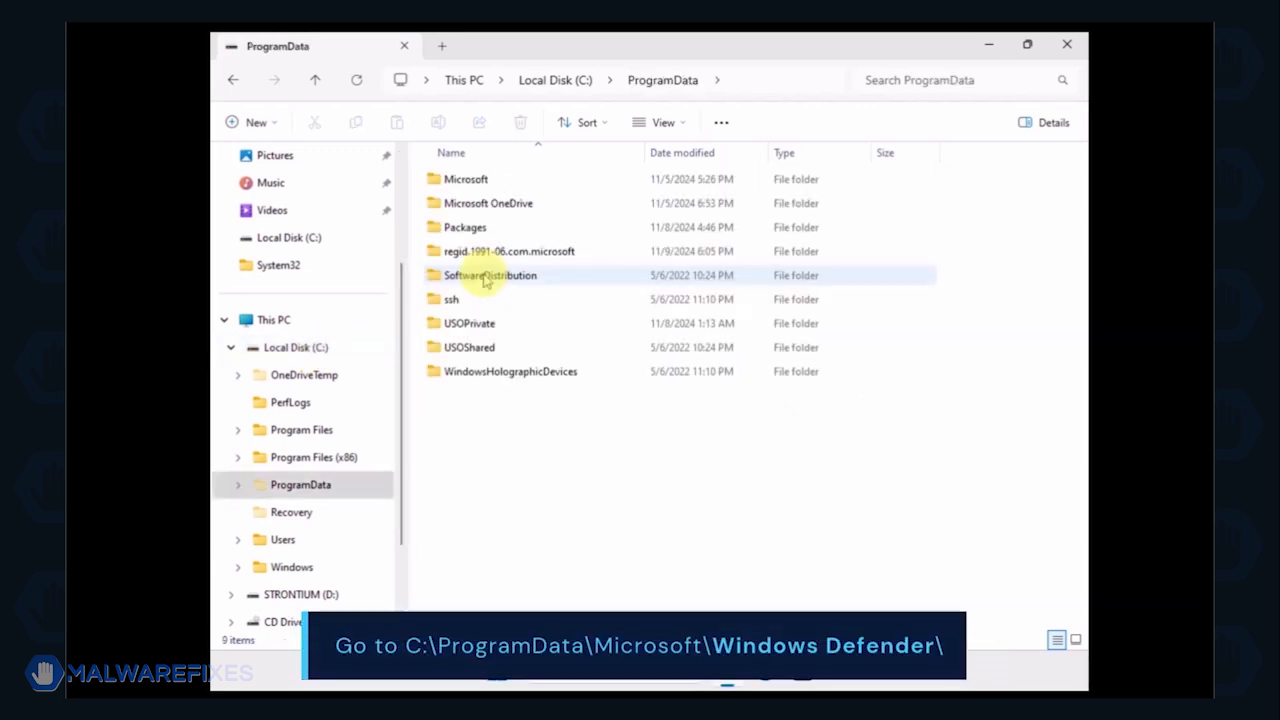
double_click(467, 182)
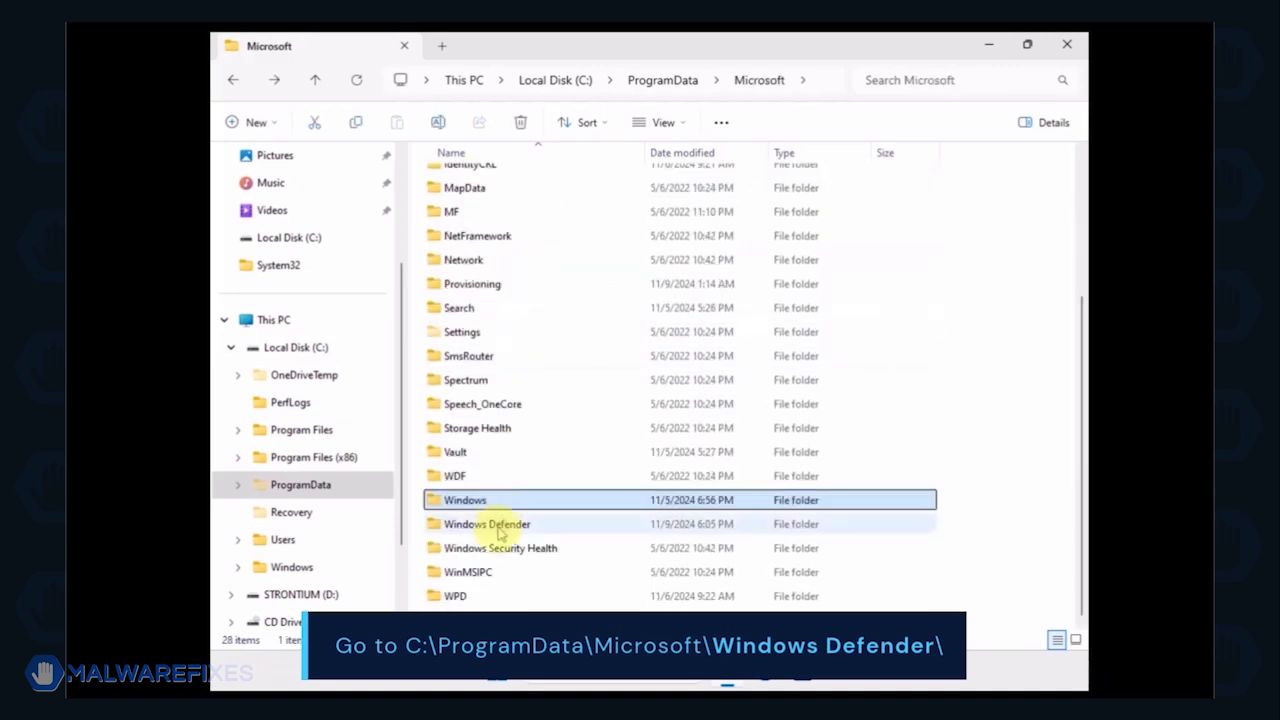
double_click(498, 530)
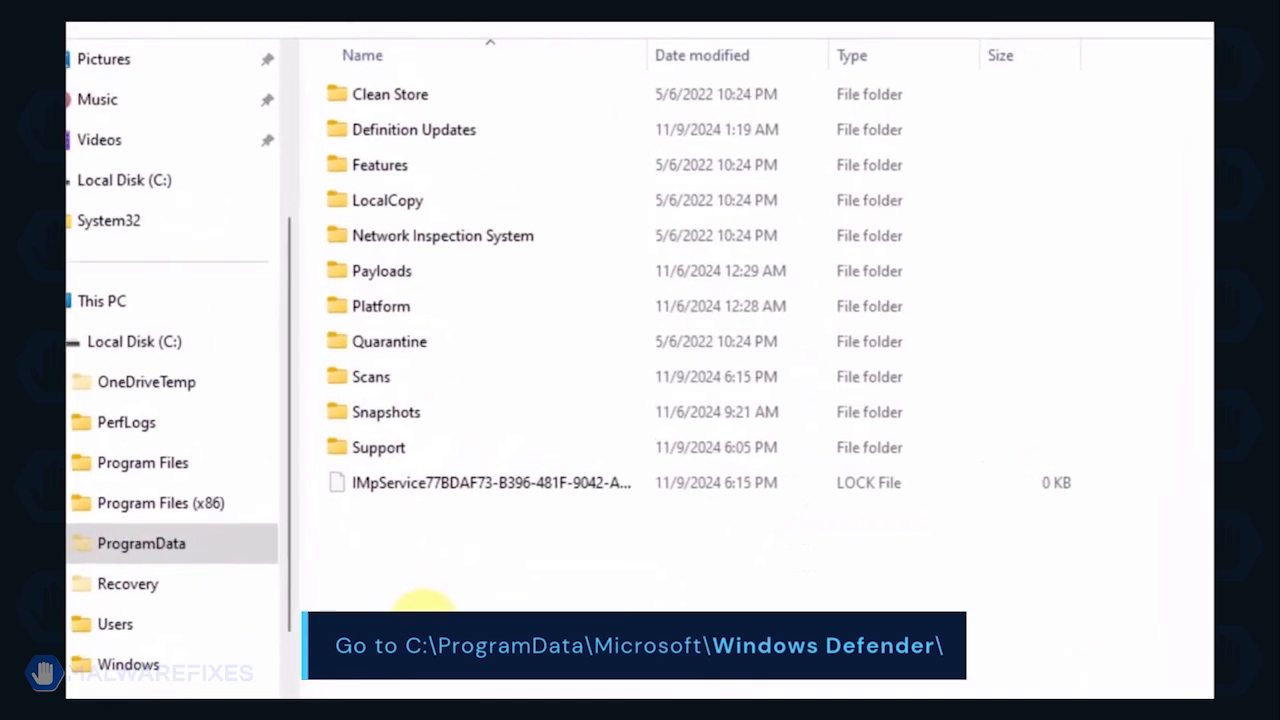
Step: Delete the Quarantine folder inside the Windows Defender folder
click(402, 344)
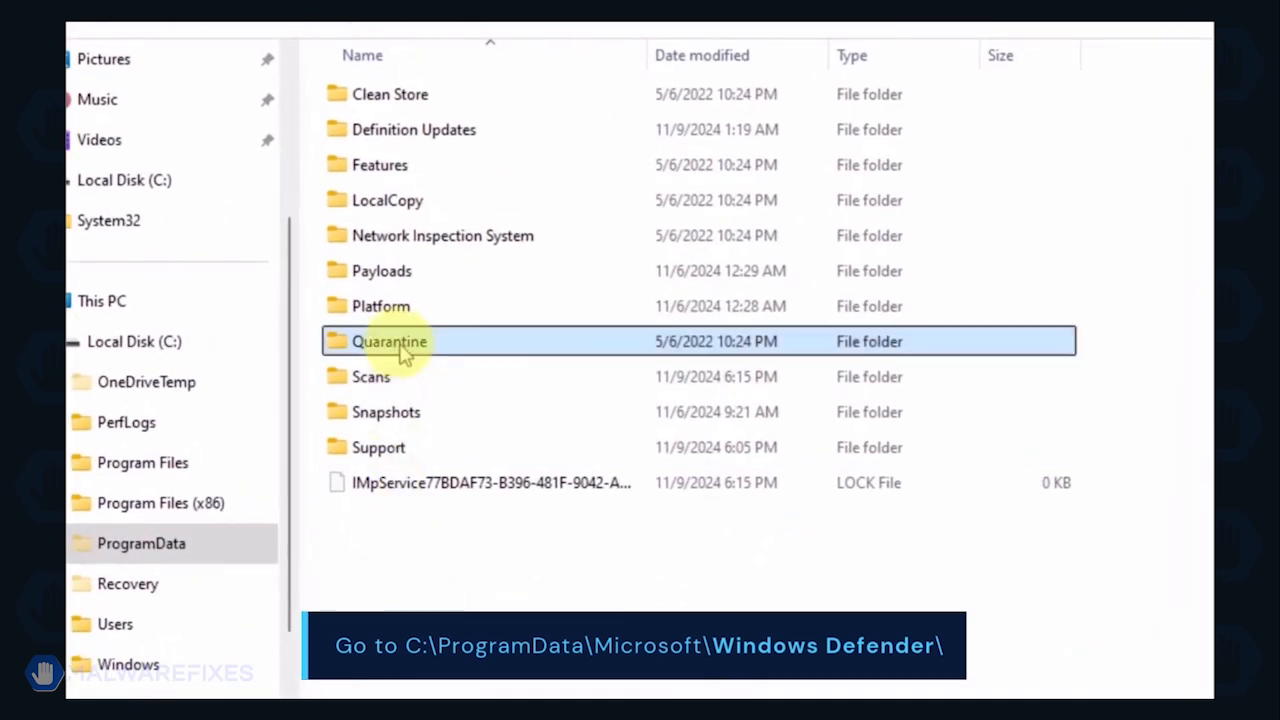
right_click(471, 347)
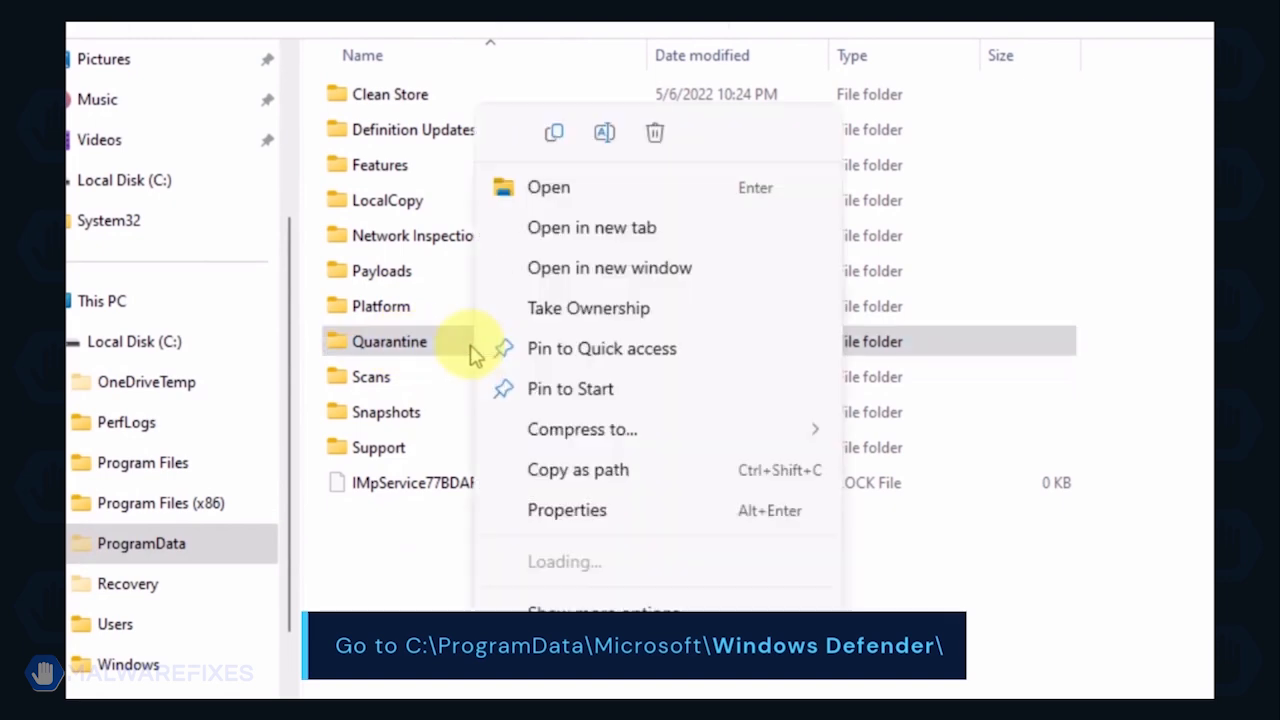
click(657, 133)
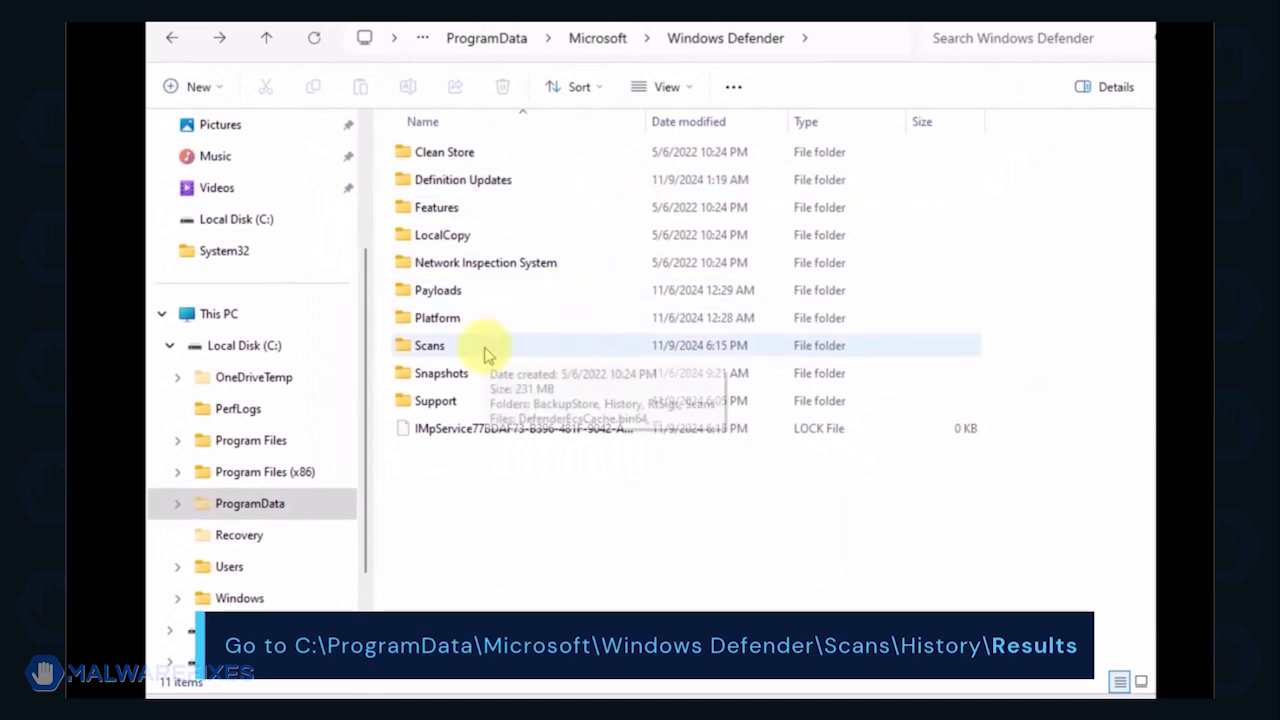
Step: Delete the Quick and Resource folders inside Windows Defender\Scans\History\Results
double_click(430, 345)
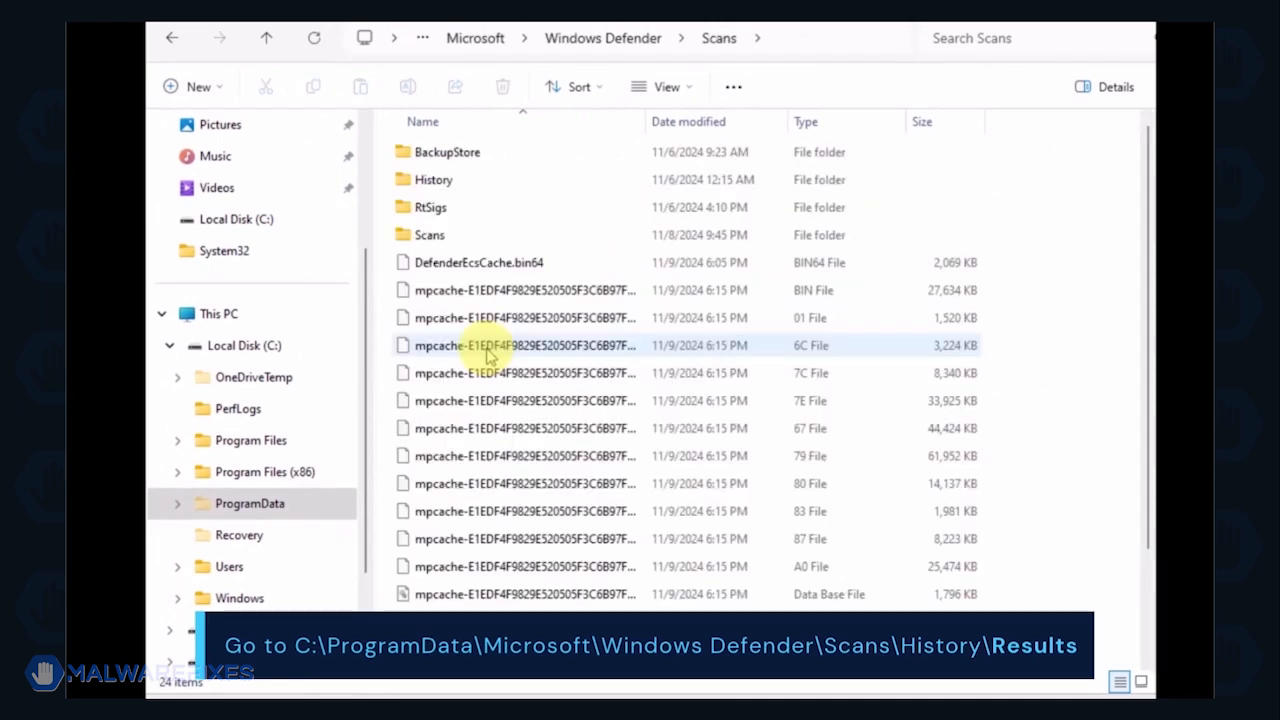
double_click(433, 180)
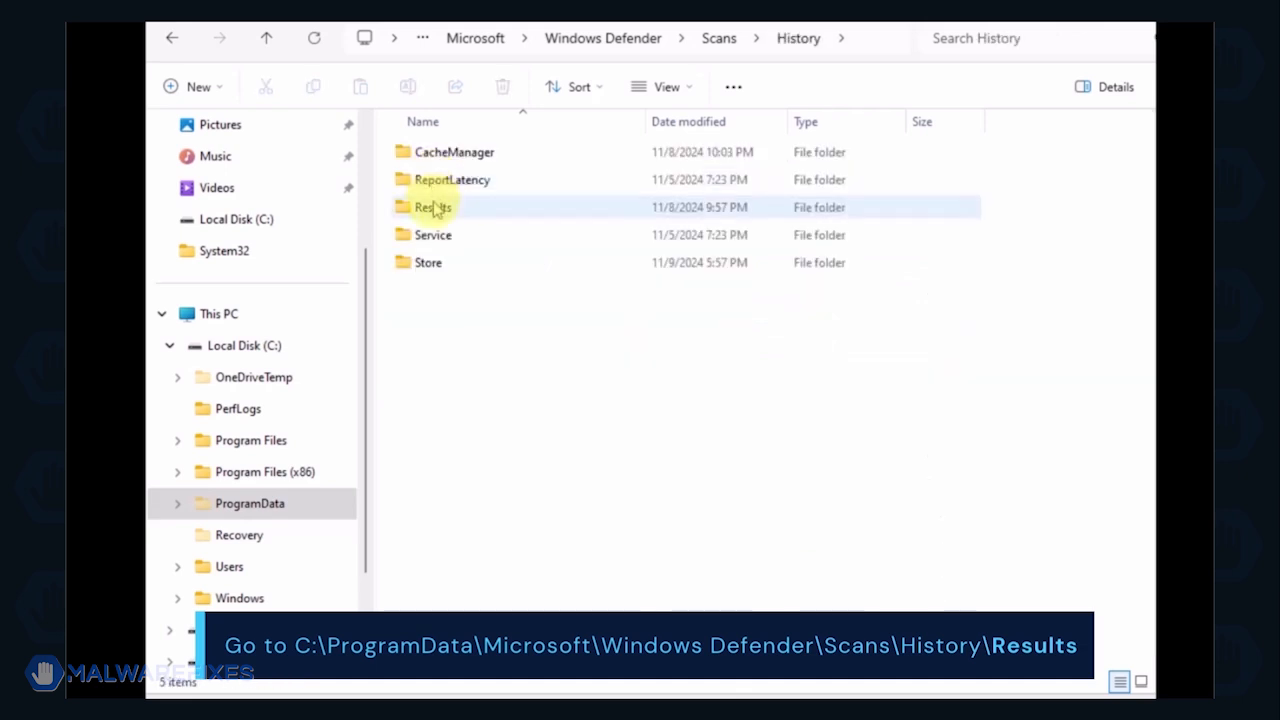
double_click(433, 208)
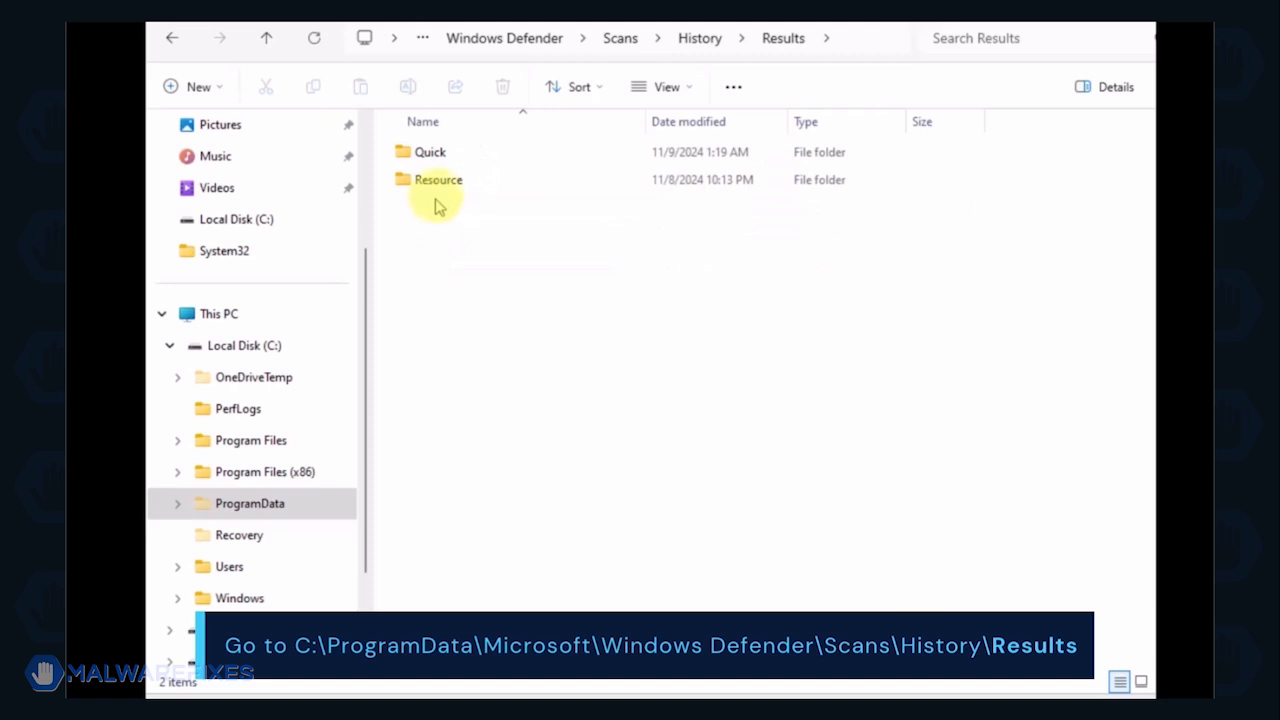
key(ctrl+a)
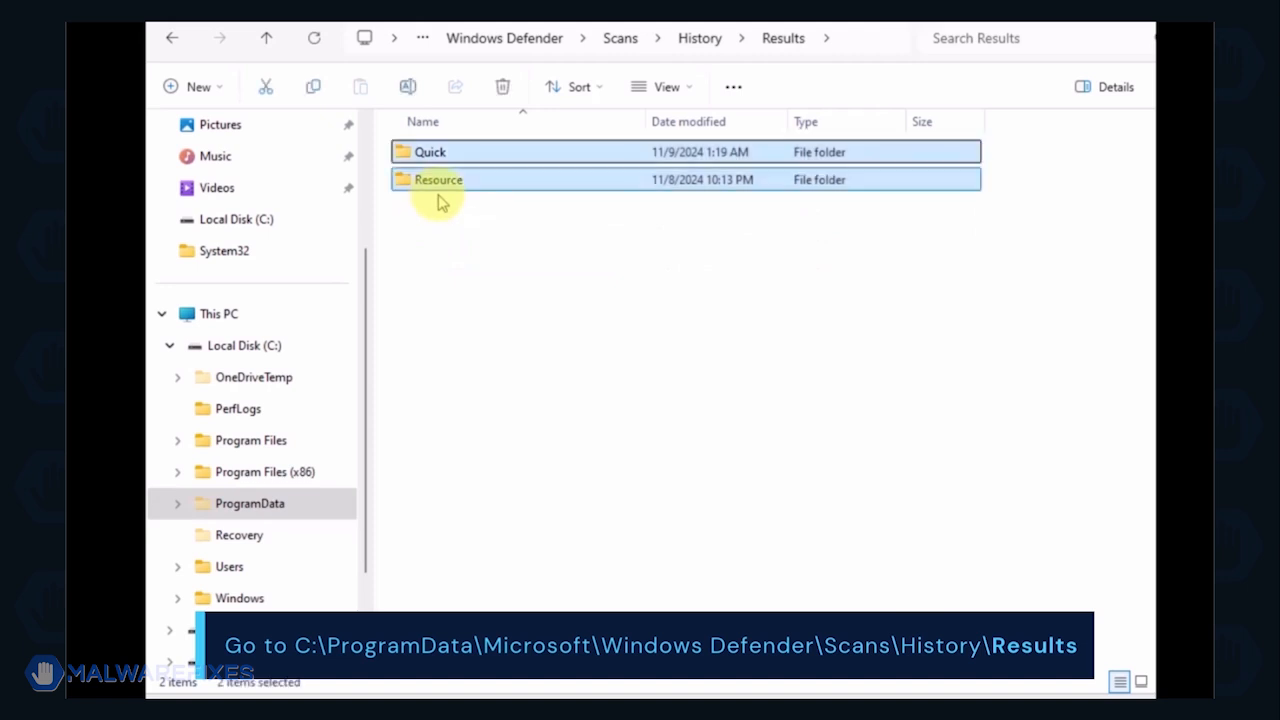
right_click(455, 152)
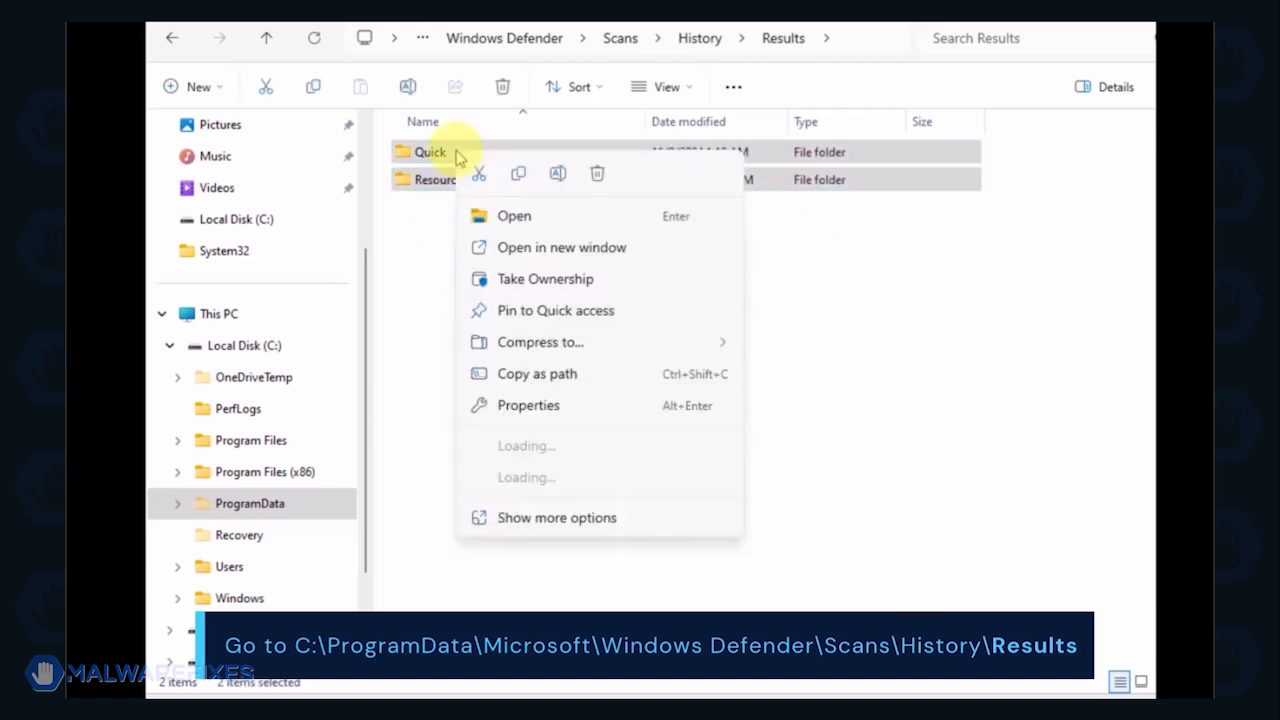
click(595, 175)
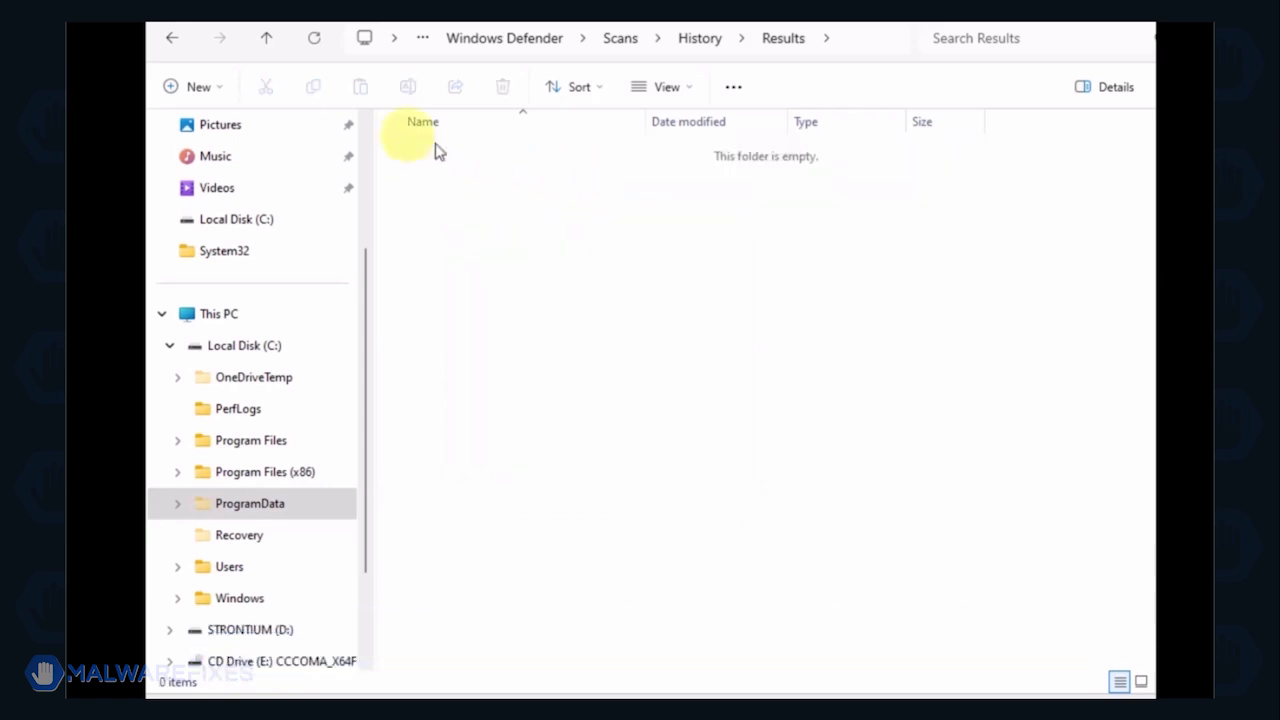
Step: Delete the Unknown text document from Windows Defender\Scans\History\Service and close File Explorer
click(167, 39)
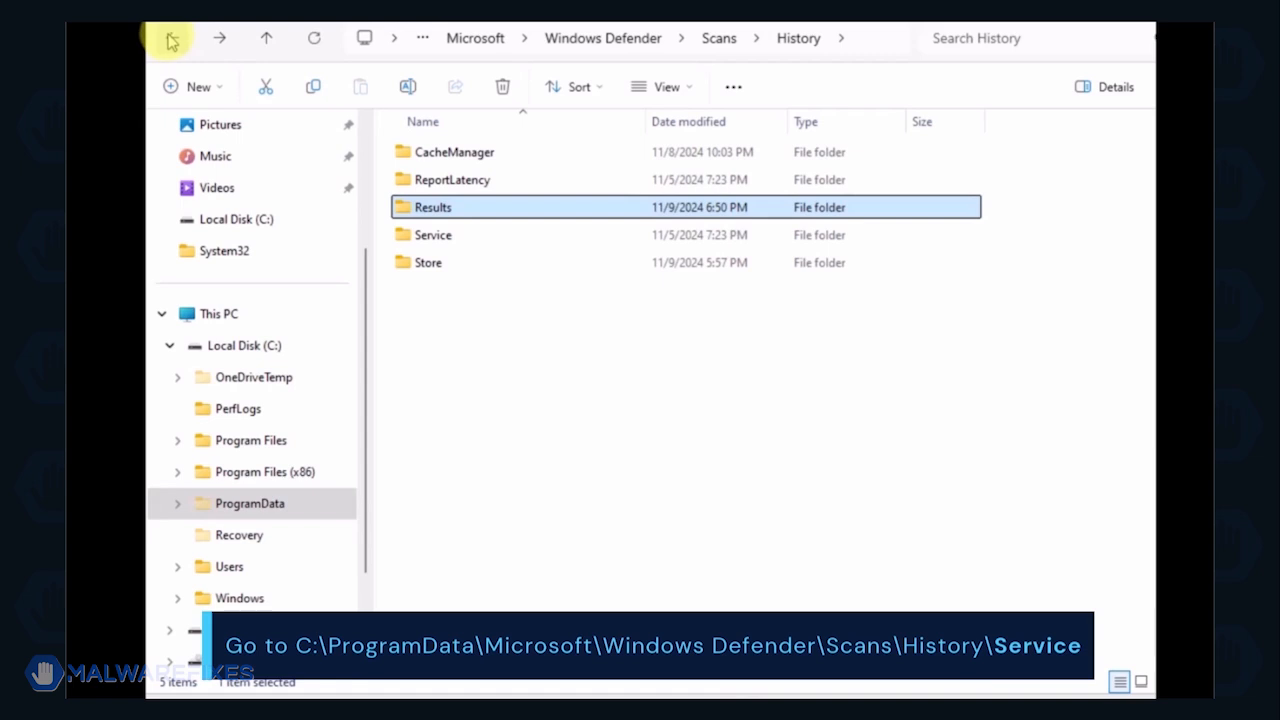
double_click(439, 237)
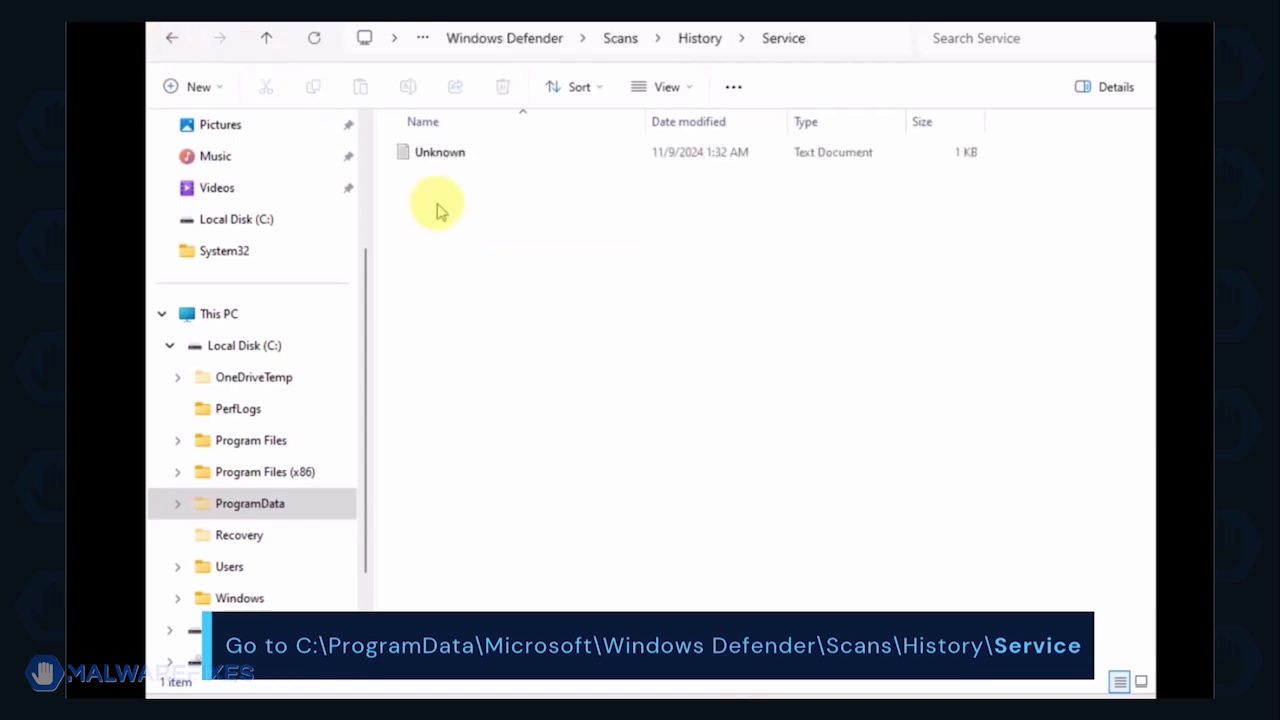
key(Down)
right_click(440, 155)
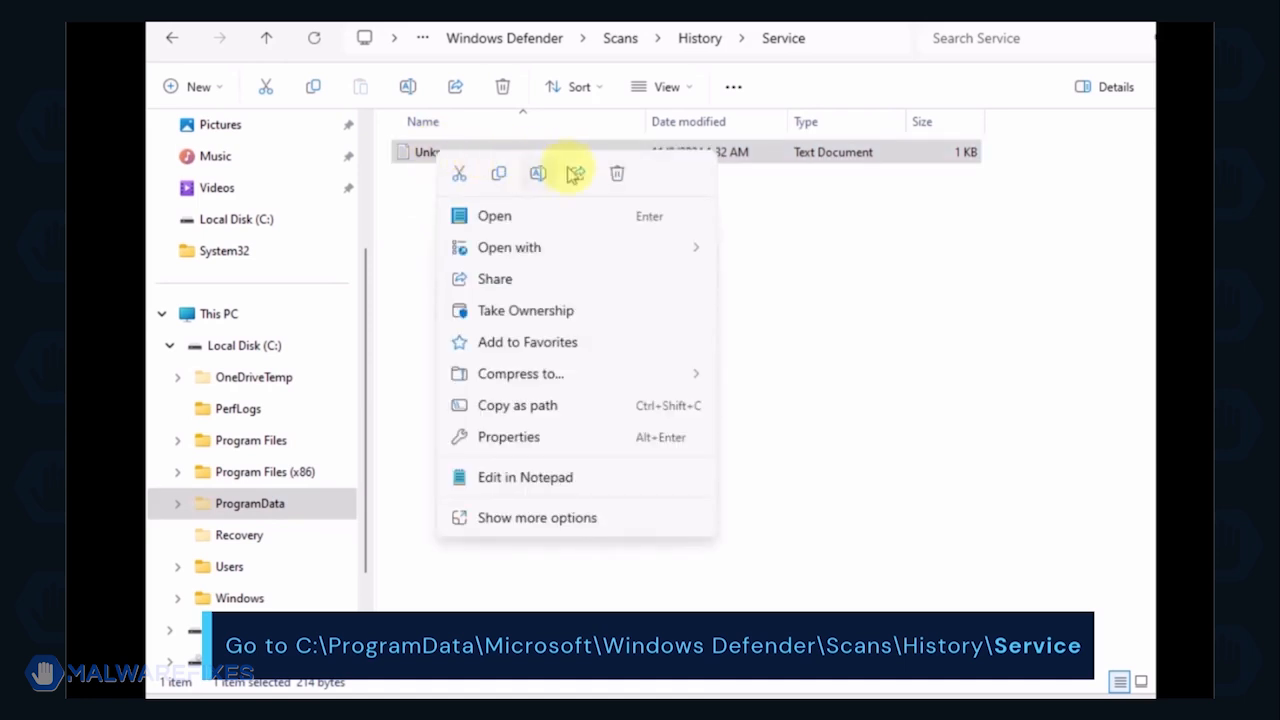
click(616, 175)
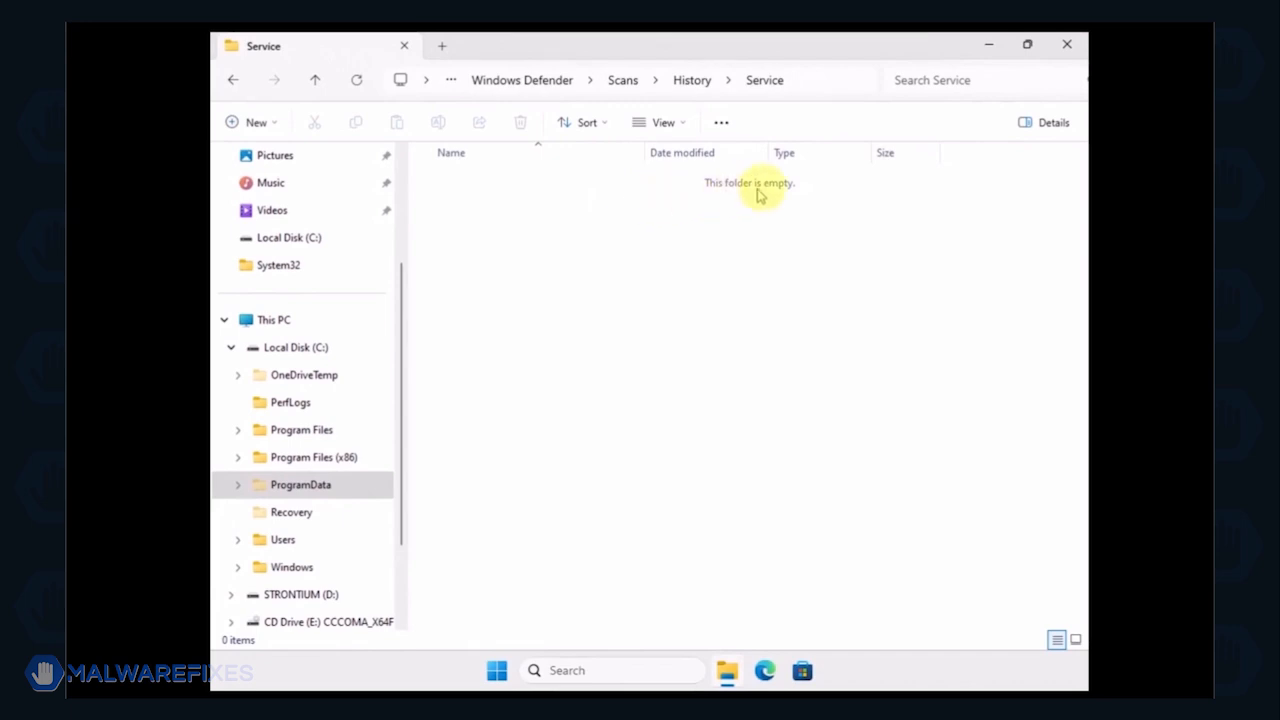
click(1068, 45)
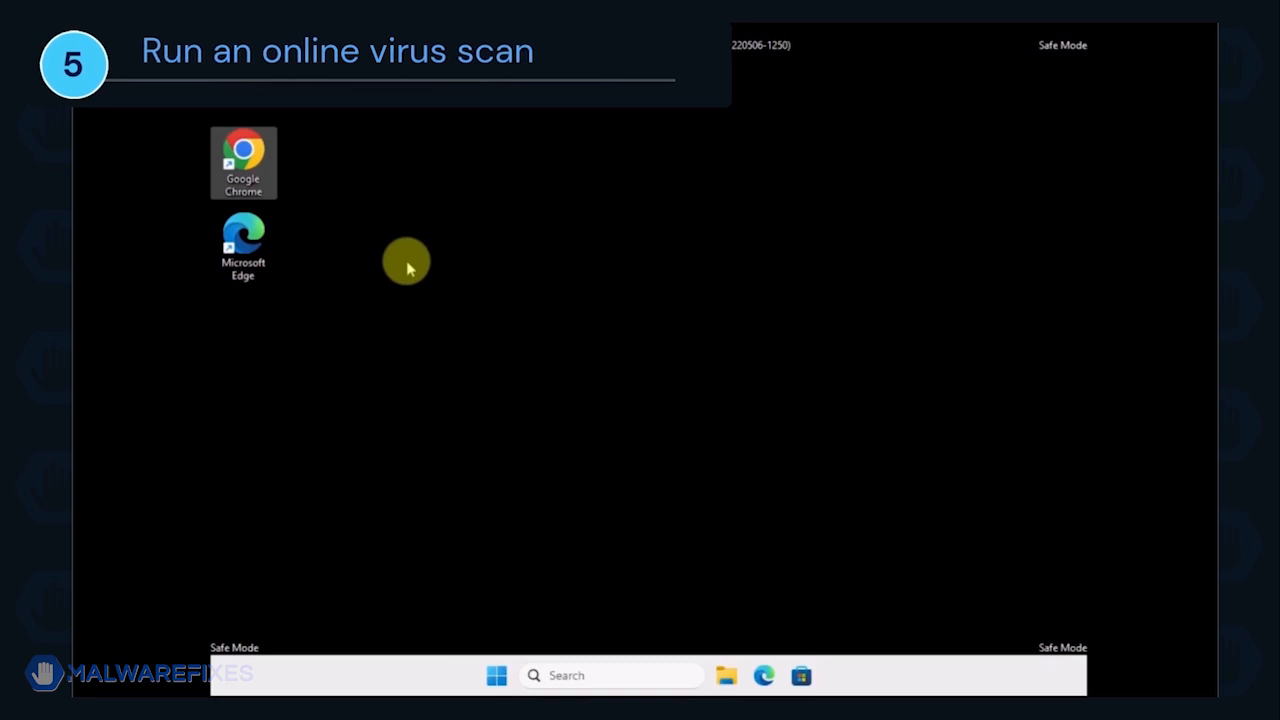
Step: Switch to Google Chrome, search for "eset's free online scanner" and open the ESET's Free Online Scanner page
double_click(267, 168)
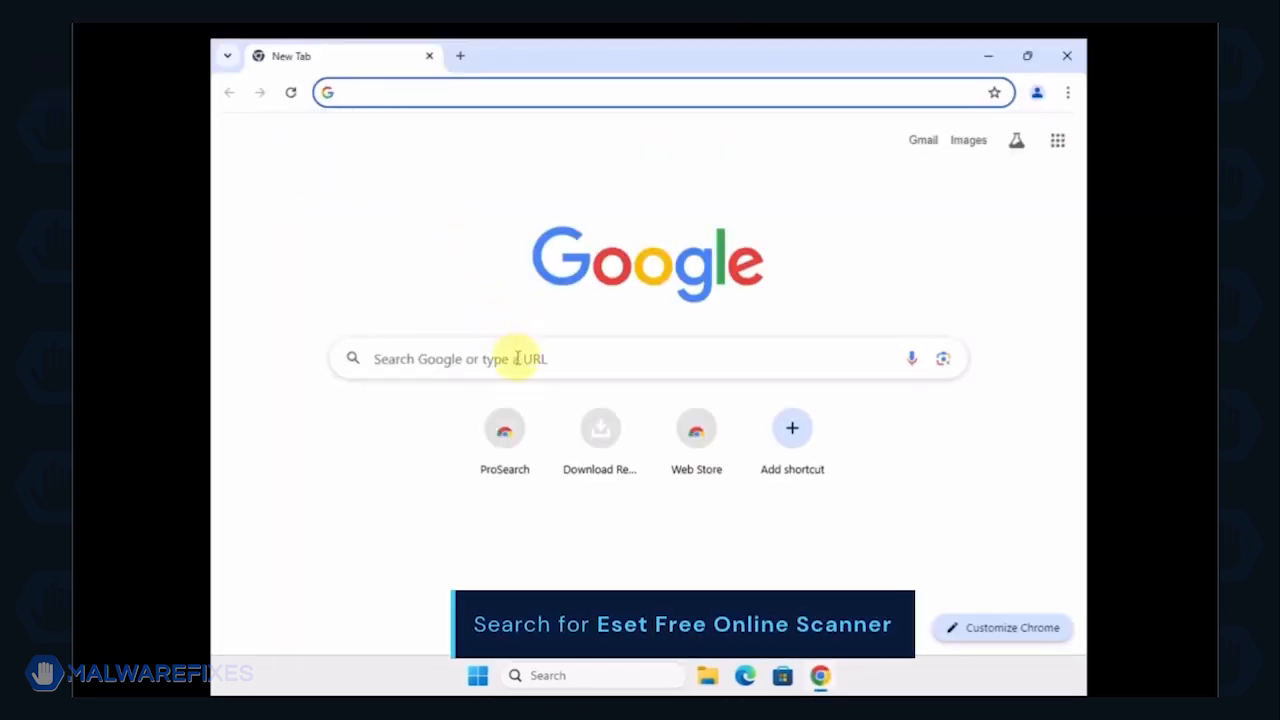
click(517, 358)
text(eSET's Free Online Scanner)
key(Return)
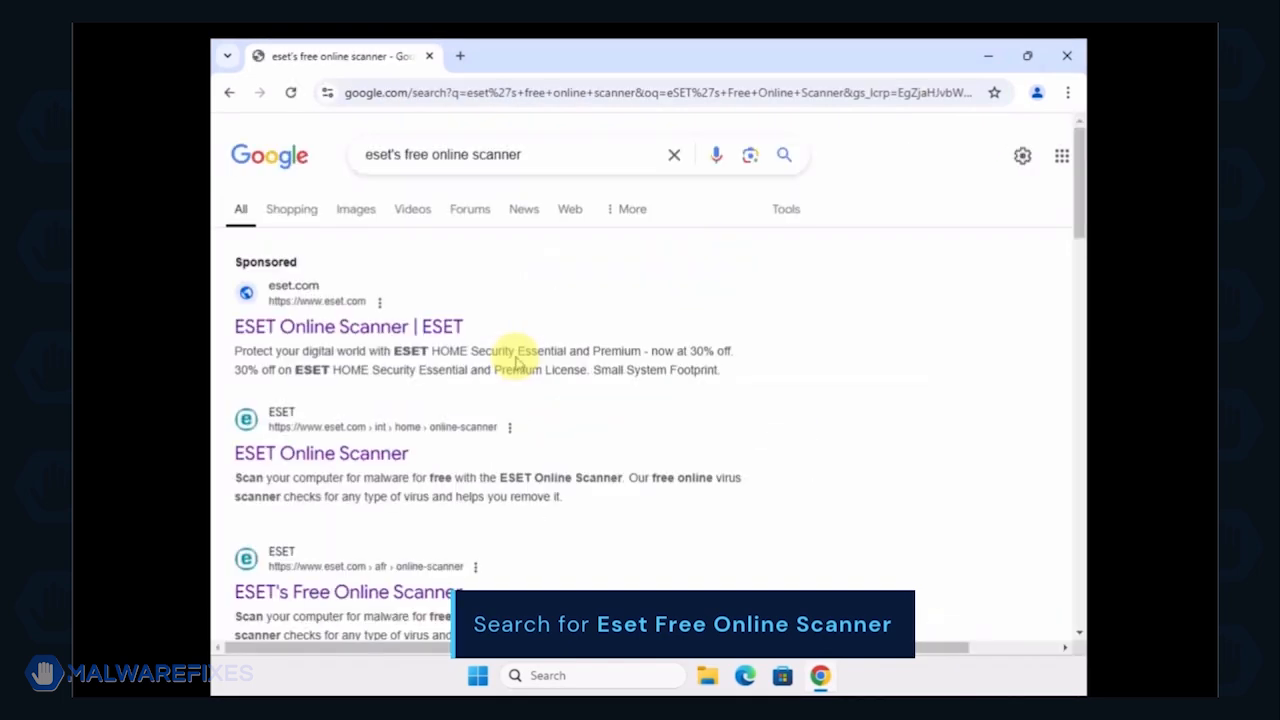
scroll(517, 362, down, 3)
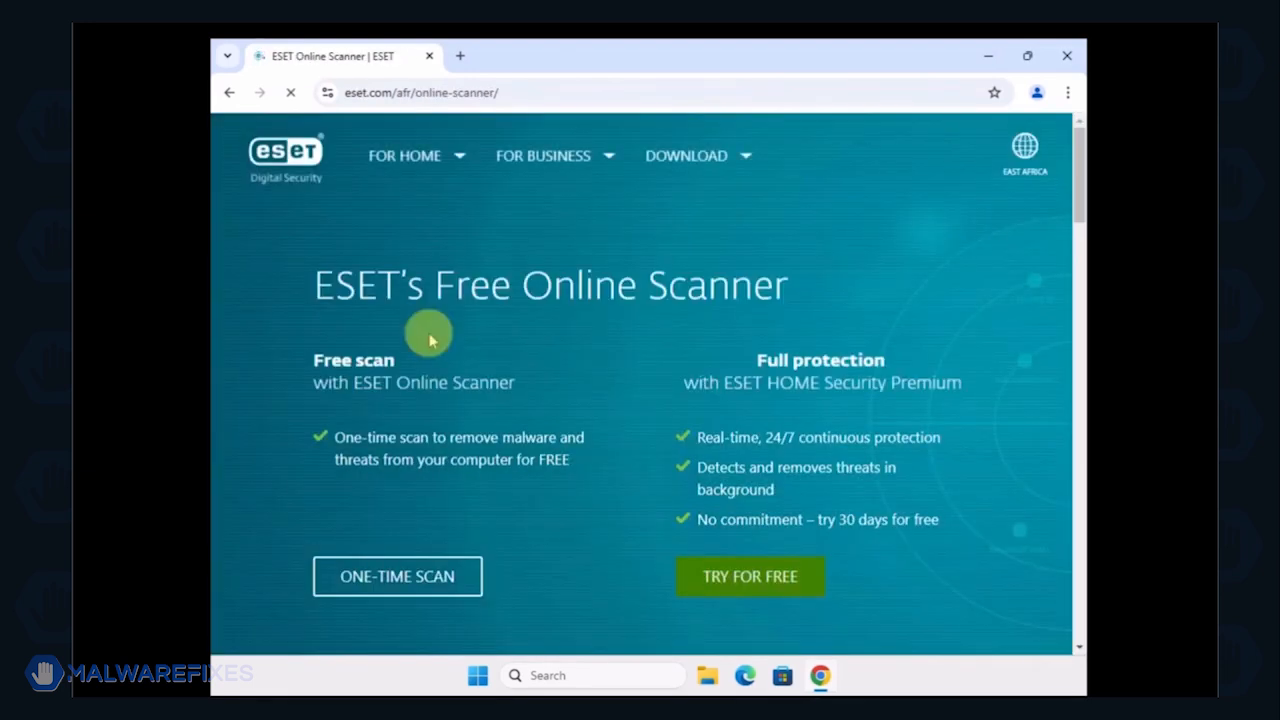
Step: Download the one-time scan tool and run esetonlinescanner from the Downloads folder as administrator
click(412, 577)
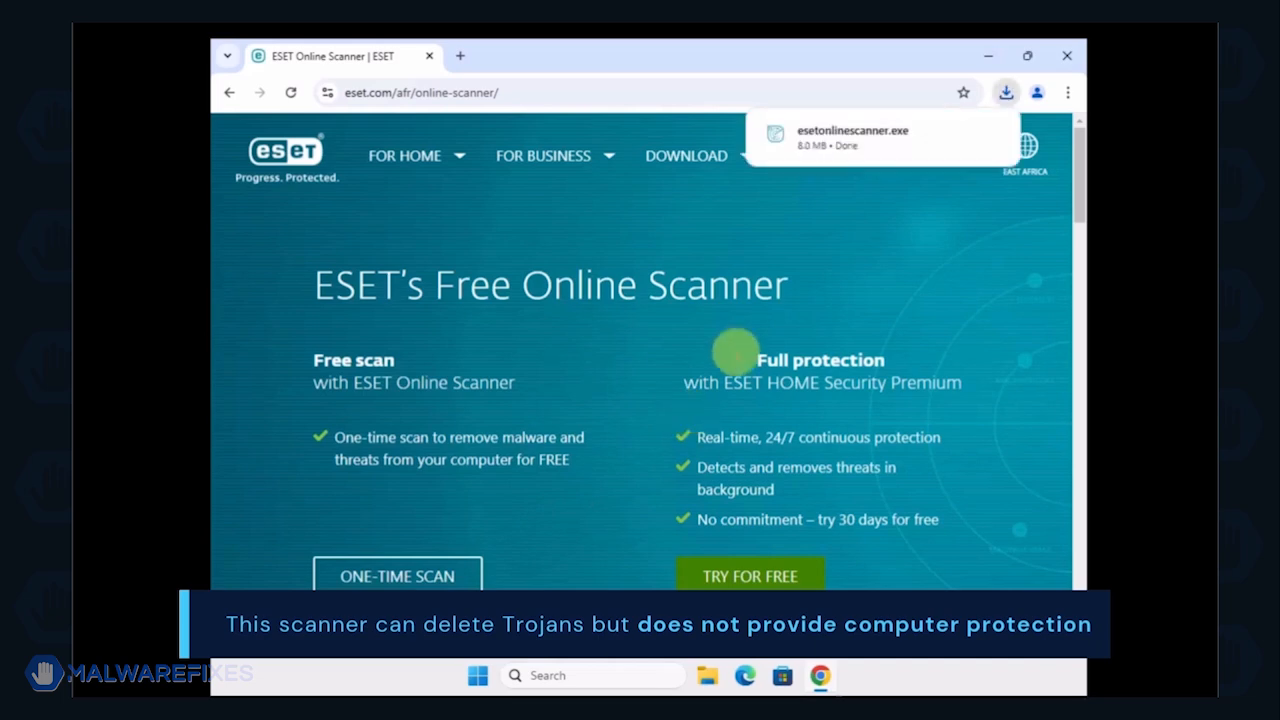
click(961, 137)
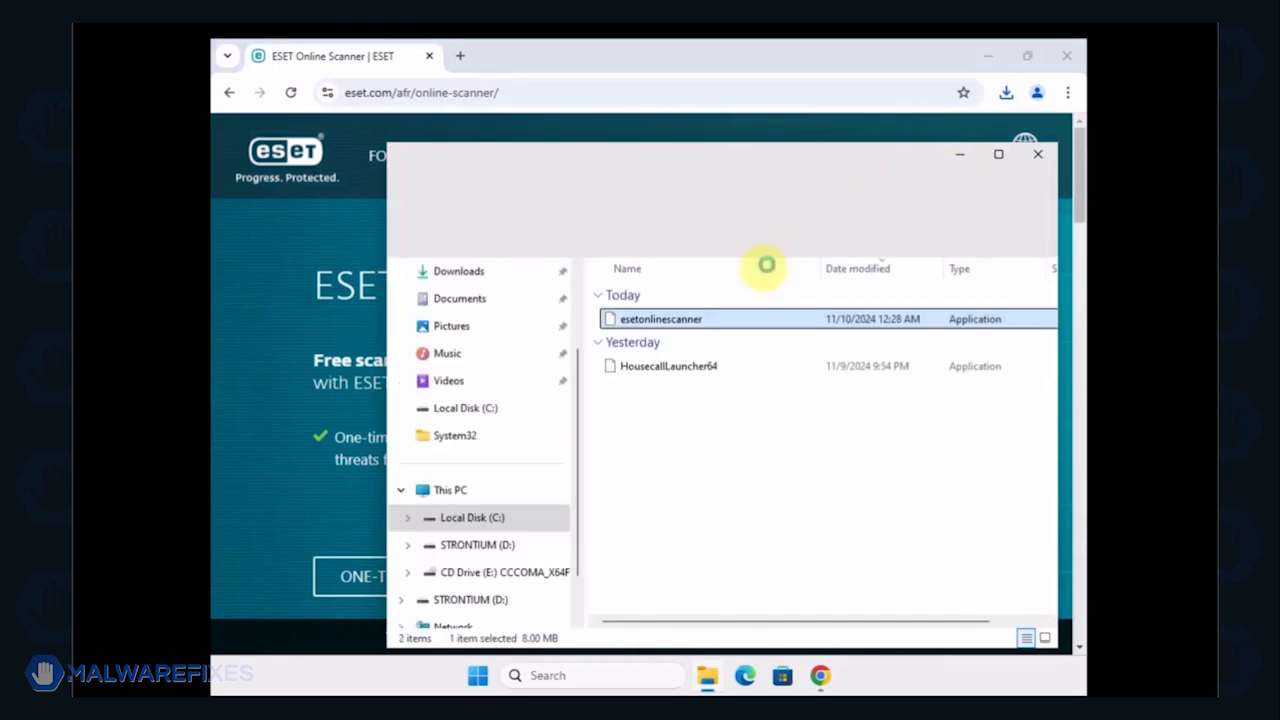
right_click(716, 323)
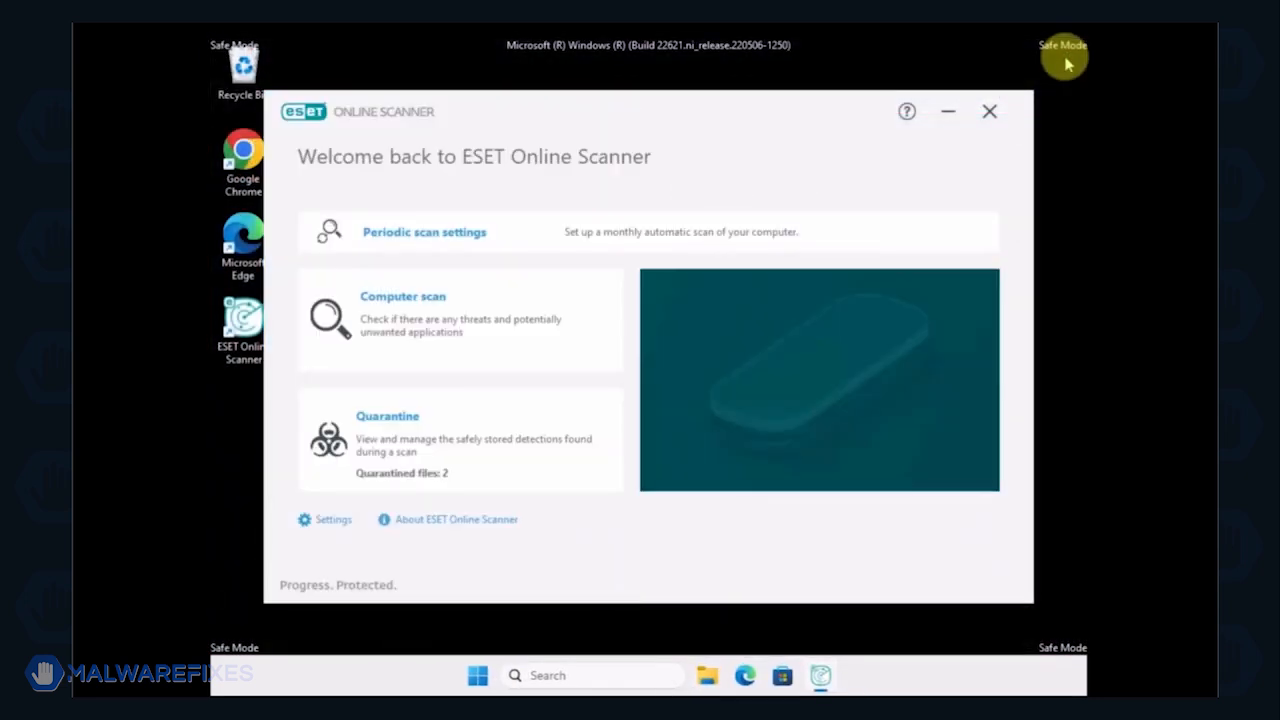
Step: Start a computer scan in ESET Online Scanner with detection of potentially unwanted applications disabled
click(428, 328)
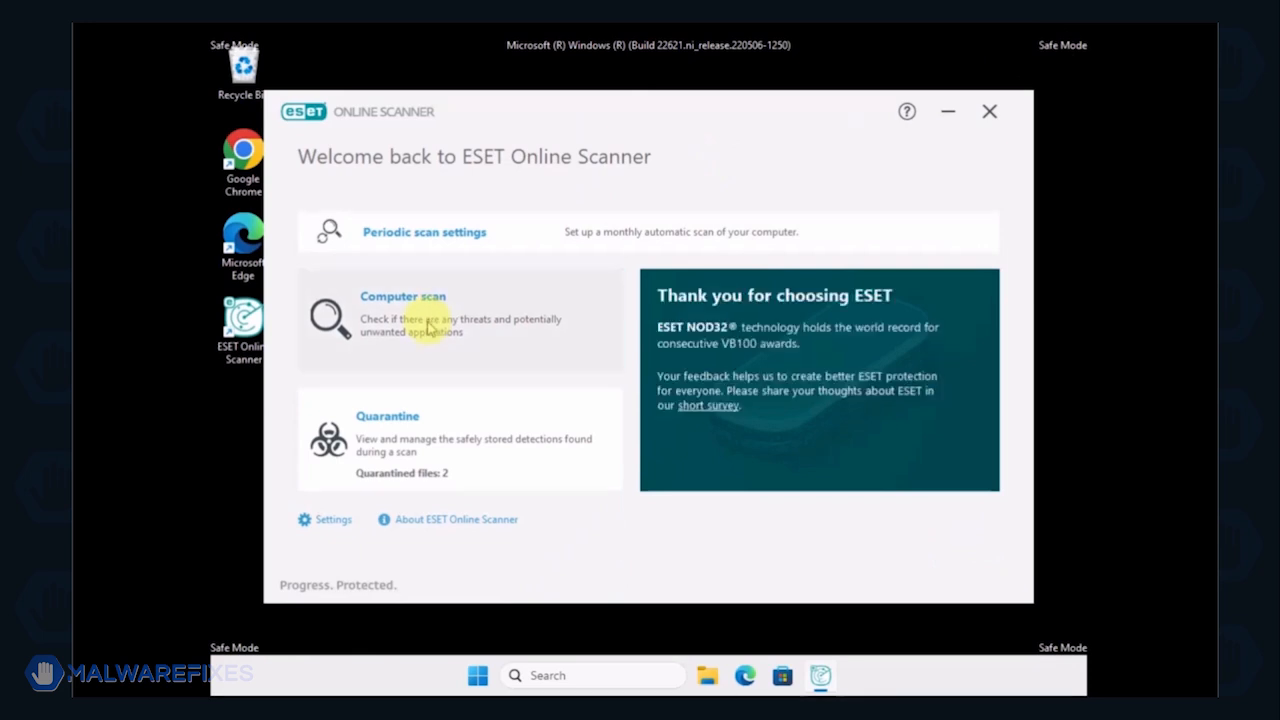
click(428, 326)
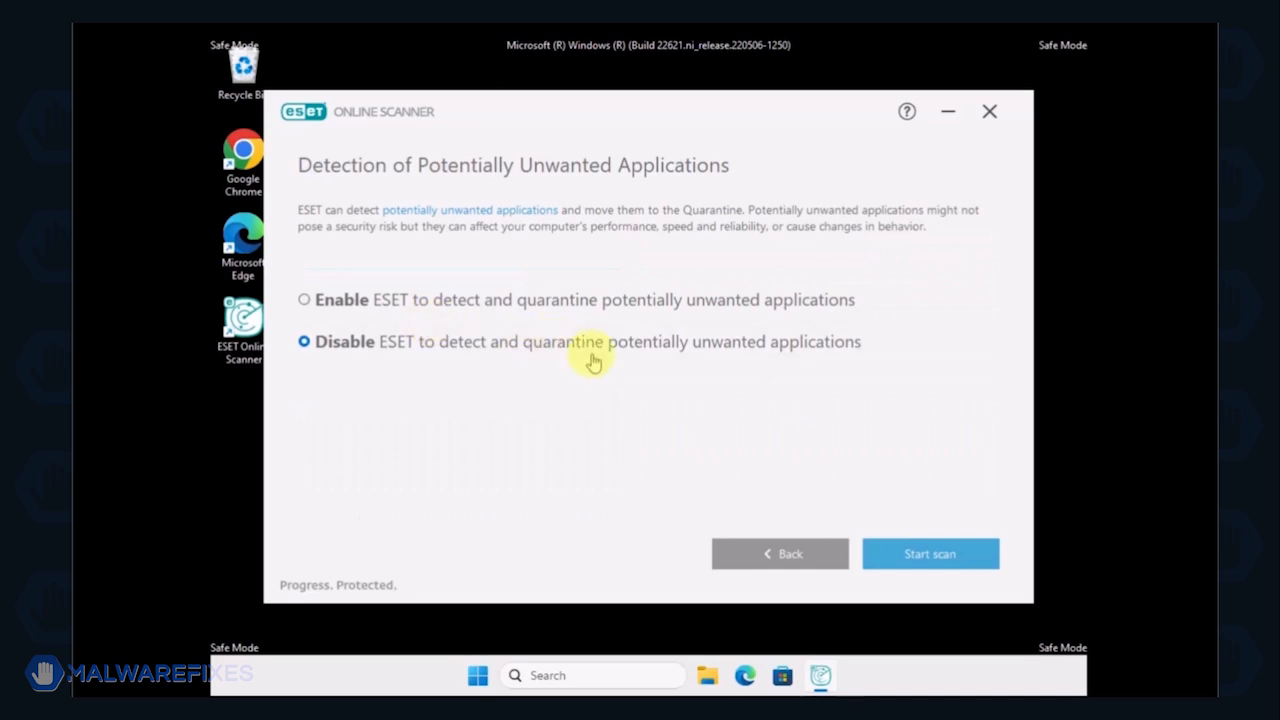
click(951, 562)
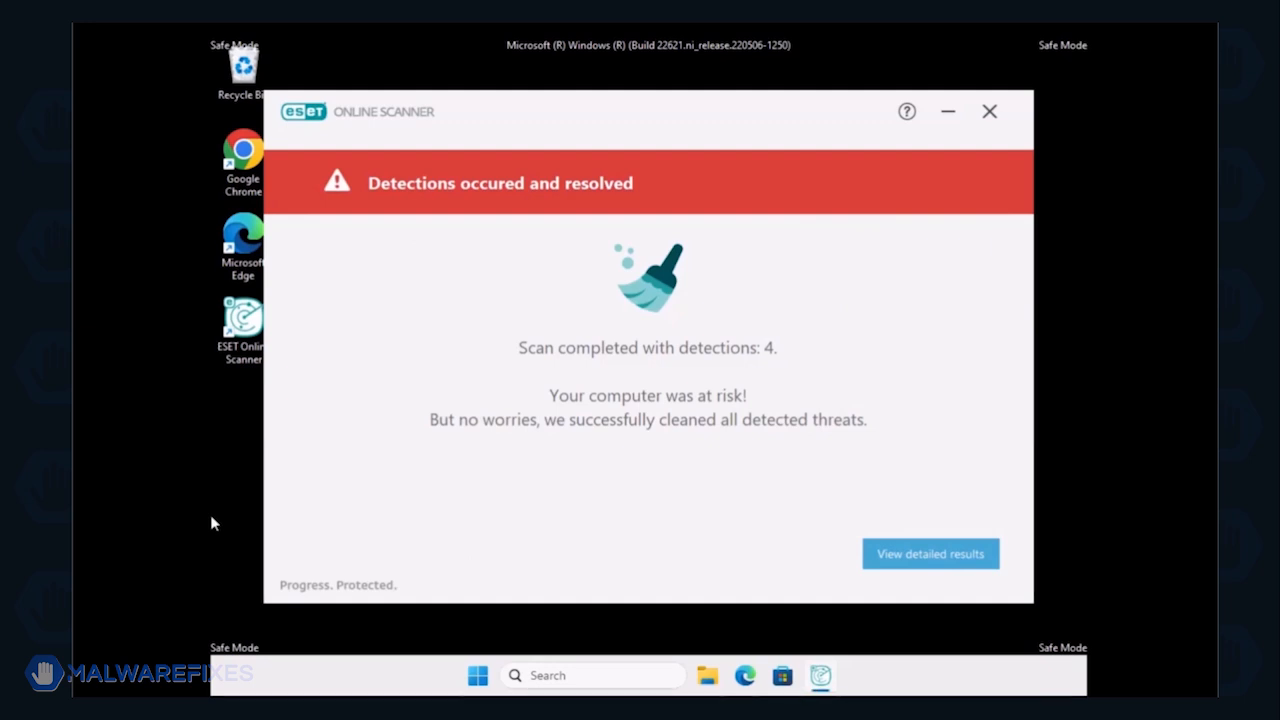
Step: View the detailed scan results and close ESET Online Scanner without submitting an email address
click(945, 562)
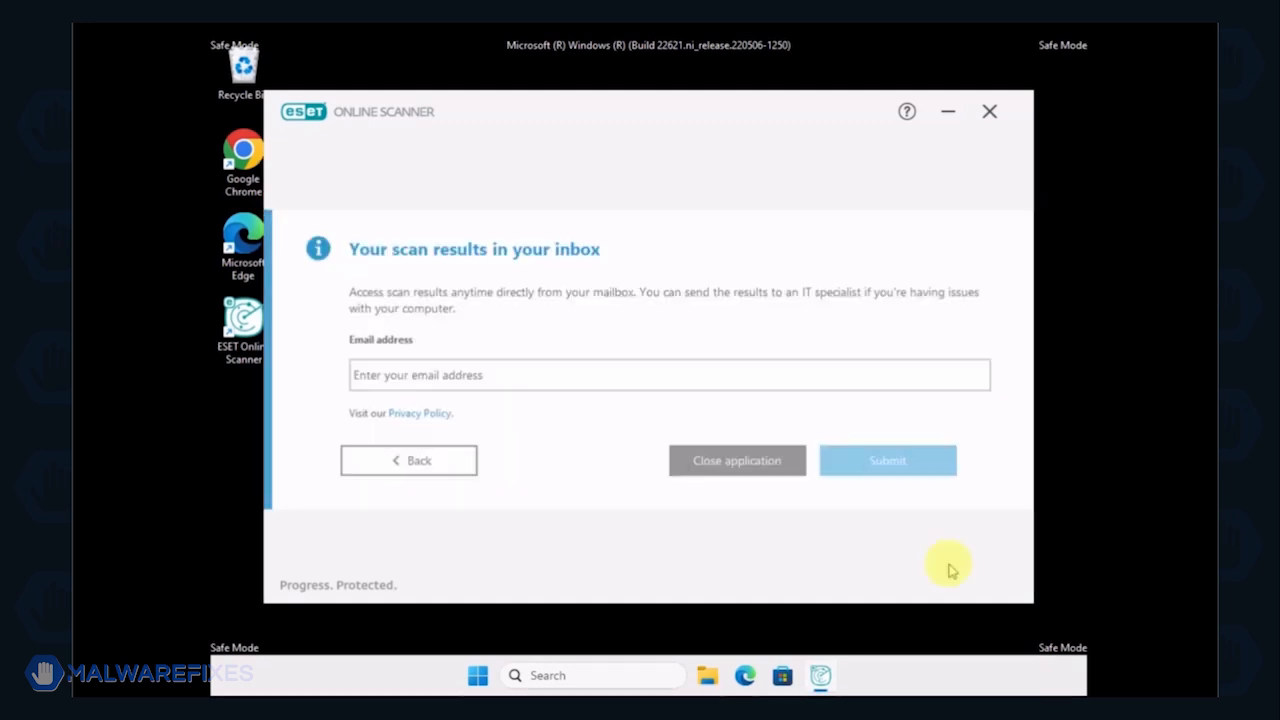
click(730, 464)
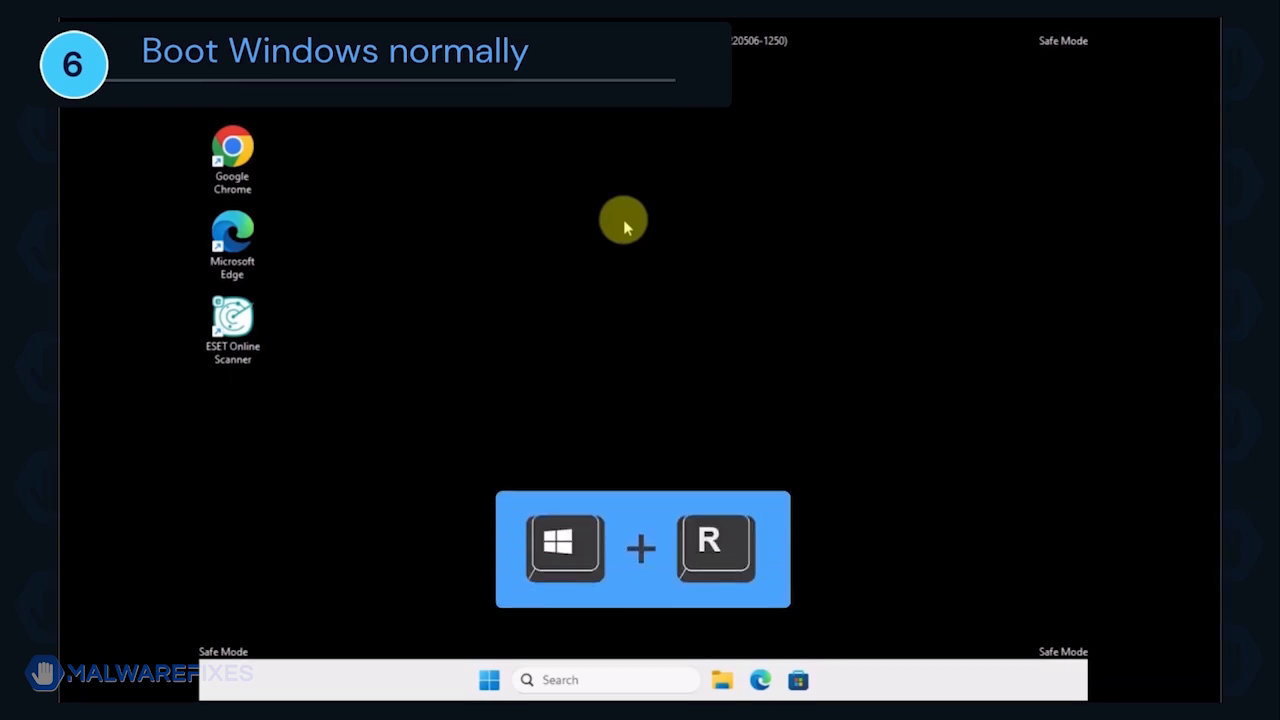
Step: Run msconfig to open System Configuration
key(super+r)
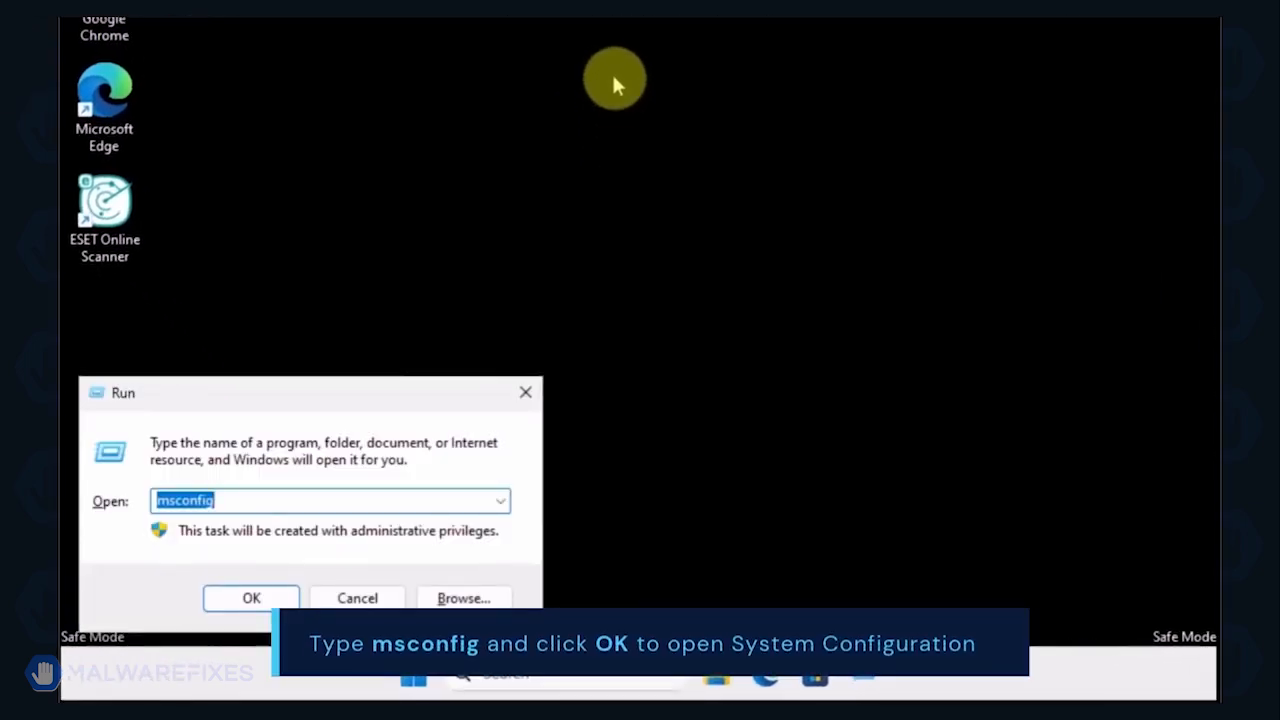
click(270, 501)
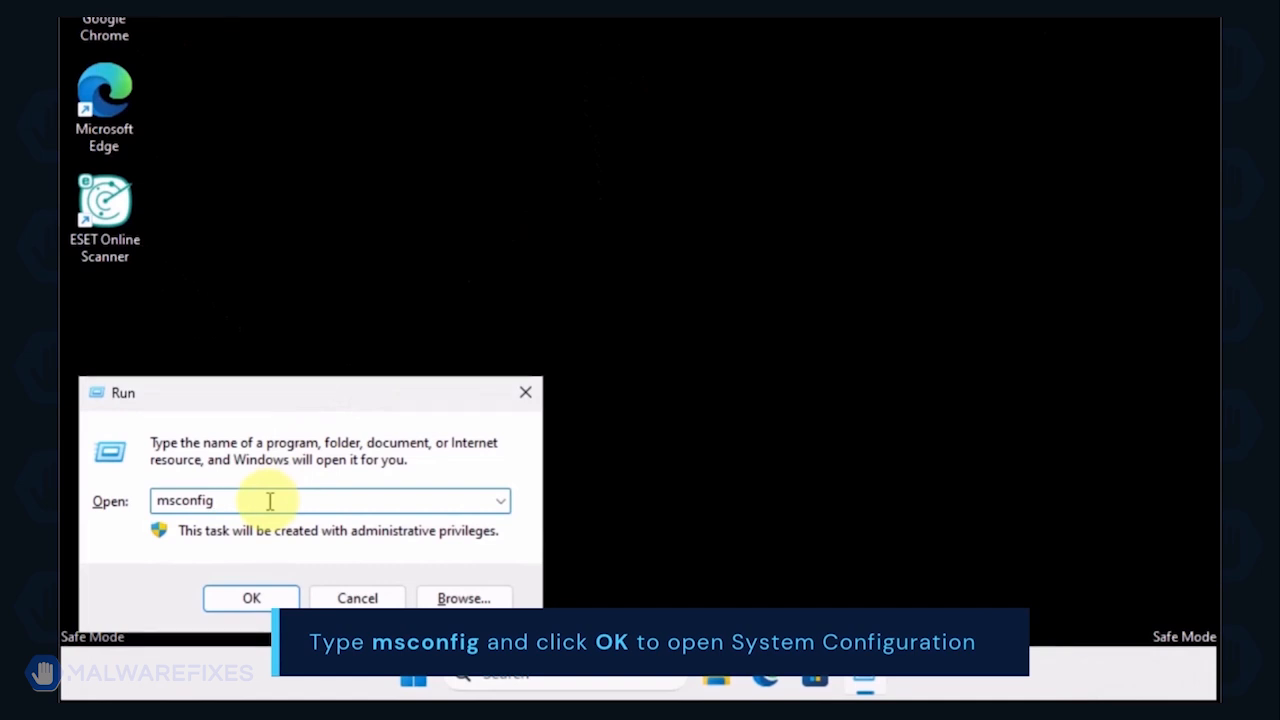
click(258, 605)
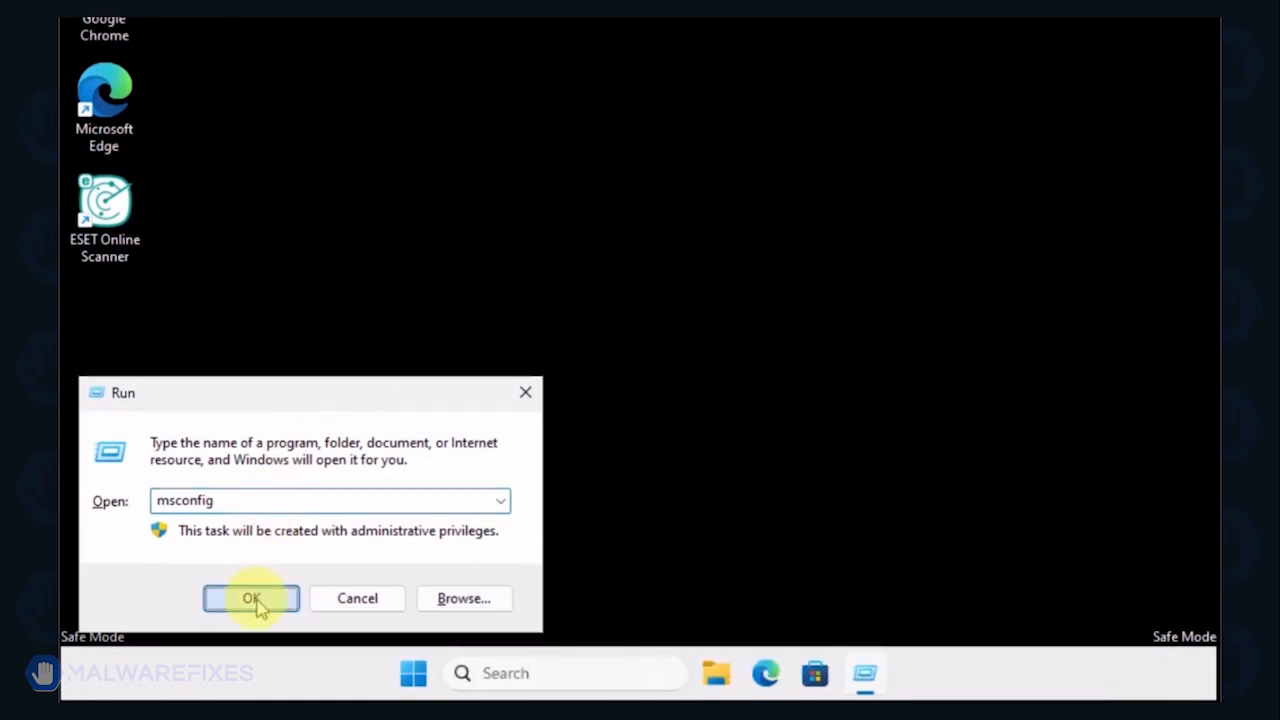